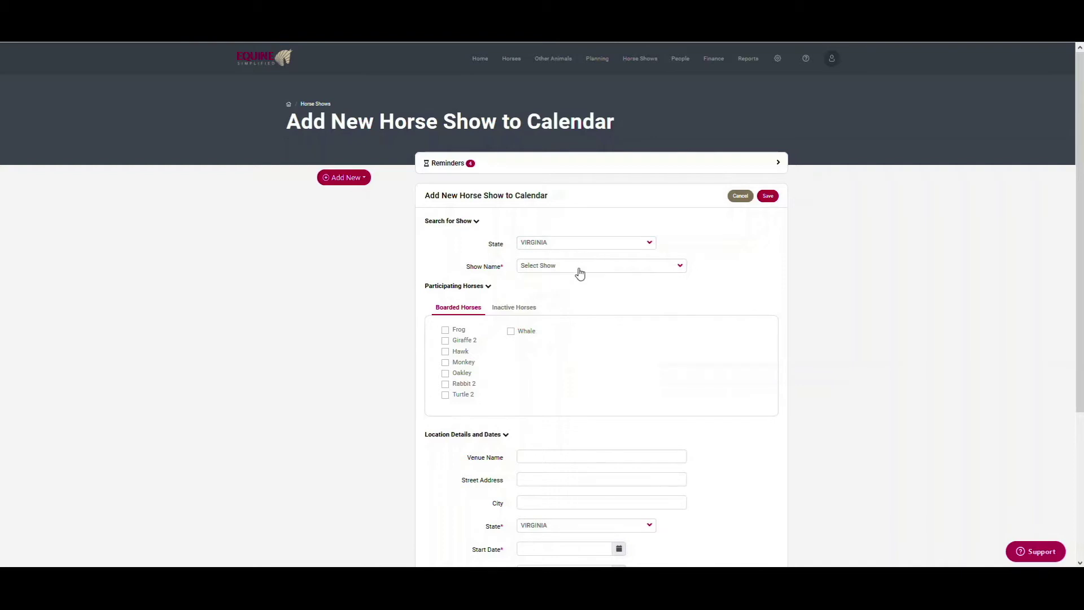
Choose Virginia Young Horse Festival, tick Oakley, enter two judges' names, and save the show
{"action": "left_click_drag", "start_coordinate": [685, 292], "coordinate": [685, 410]}
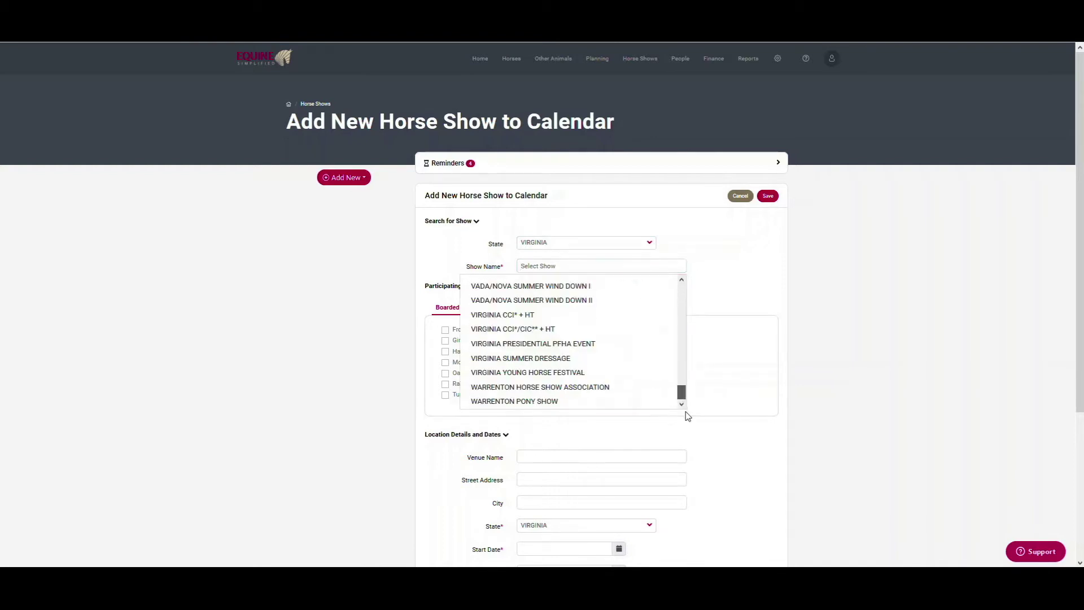
{"action": "left_click", "coordinate": [516, 373]}
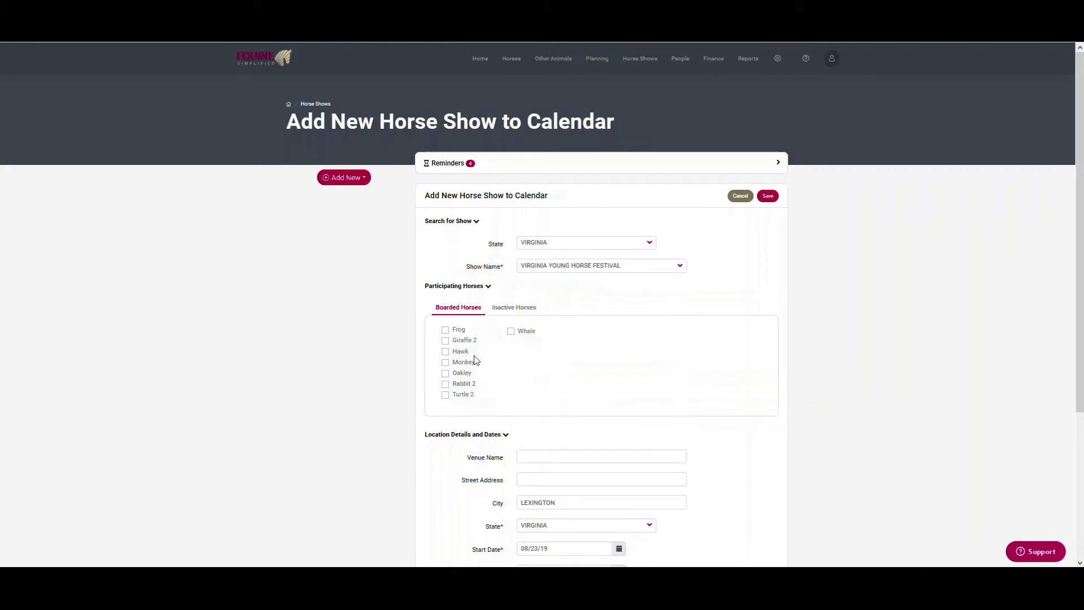
{"action": "left_click", "coordinate": [445, 374]}
{"action": "scroll", "coordinate": [596, 496], "scroll_direction": "down", "scroll_amount": 3}
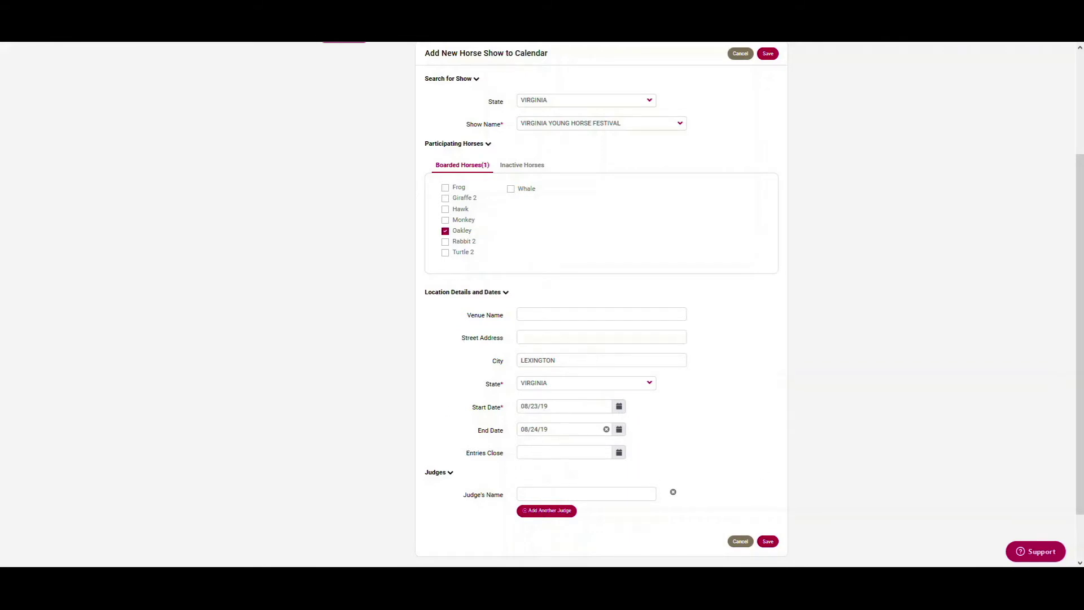
{"action": "left_click", "coordinate": [552, 512]}
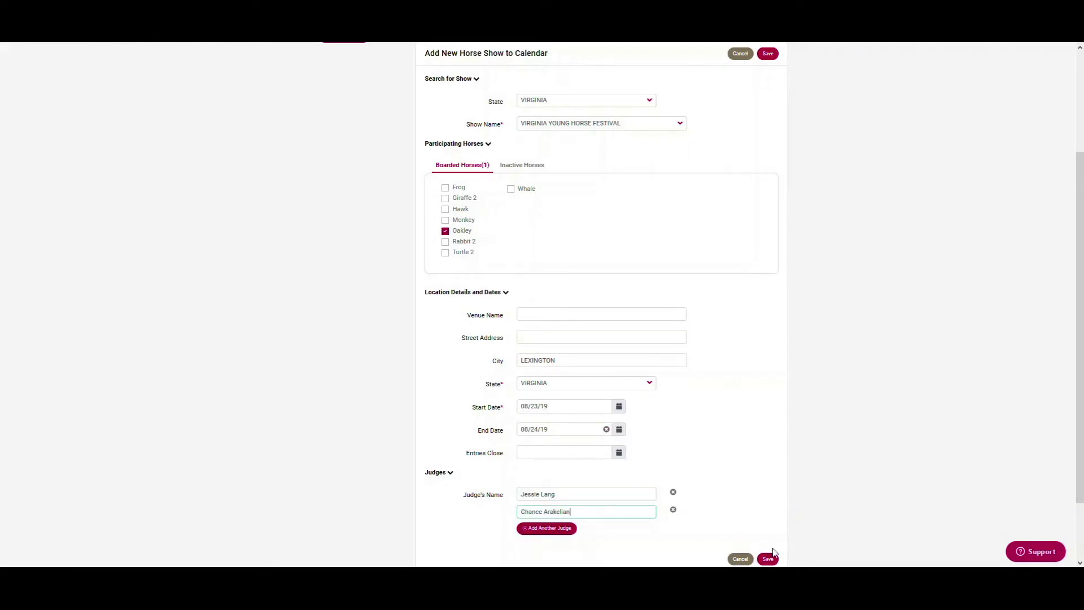
{"action": "left_click", "coordinate": [770, 559]}
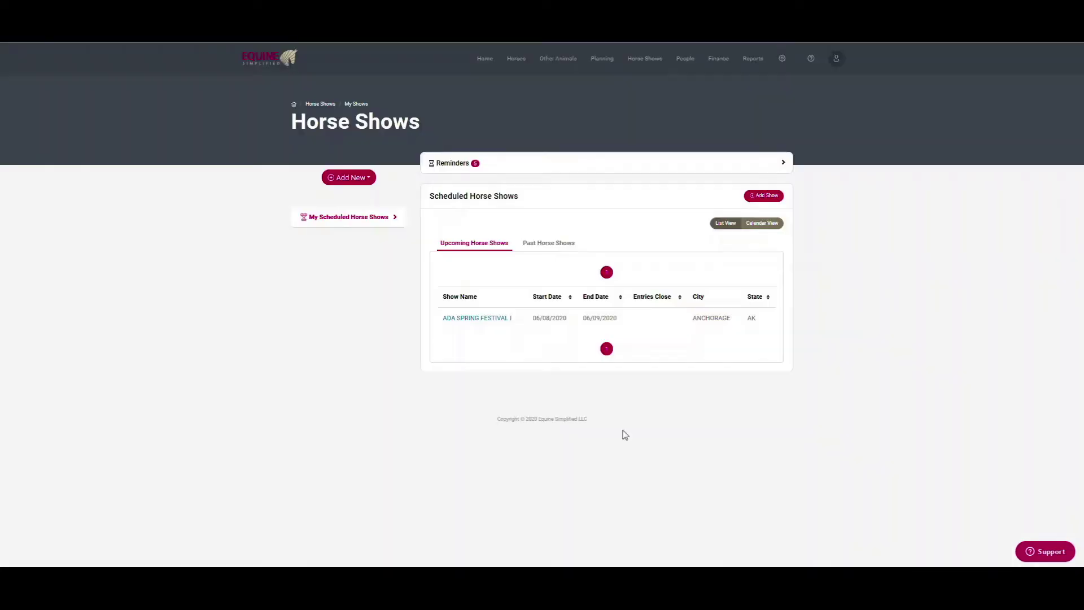
Start a new horse show with TEXAS as the state
{"action": "left_click", "coordinate": [764, 197]}
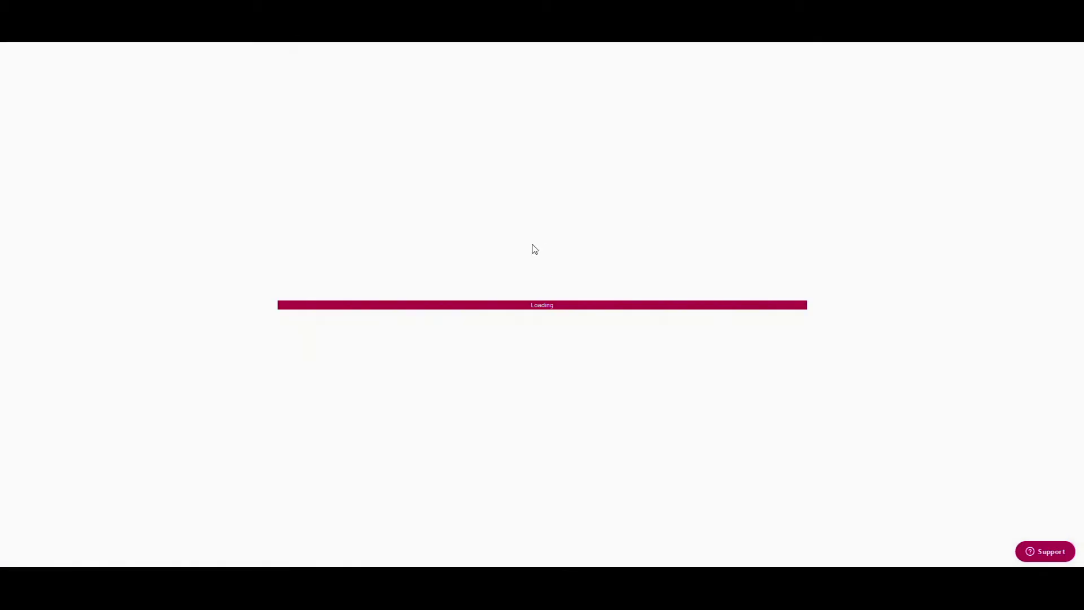
{"action": "left_click", "coordinate": [563, 243]}
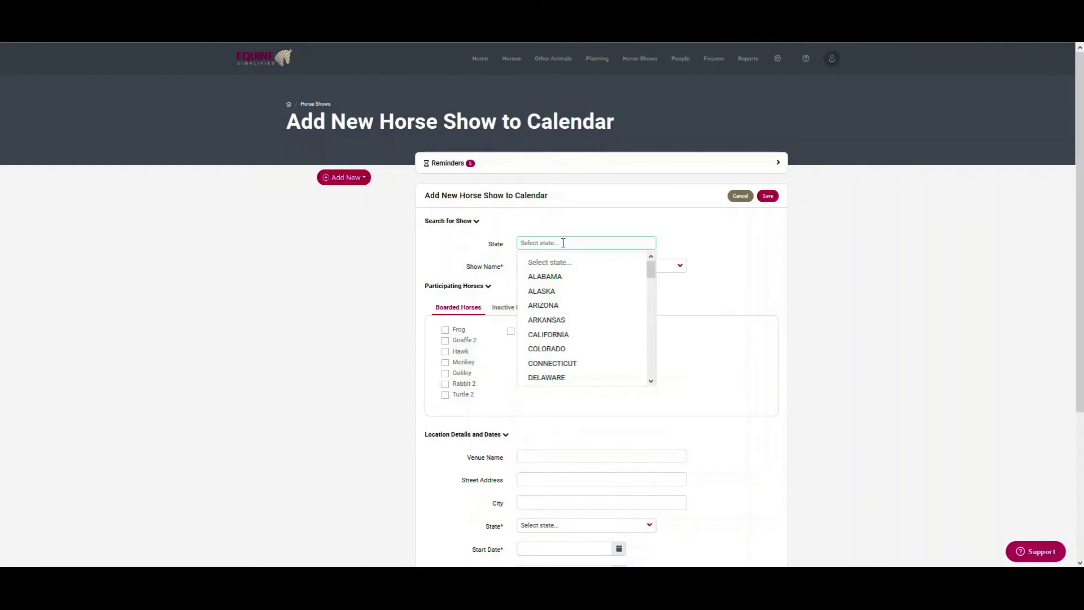
{"action": "type", "text": "tex"}
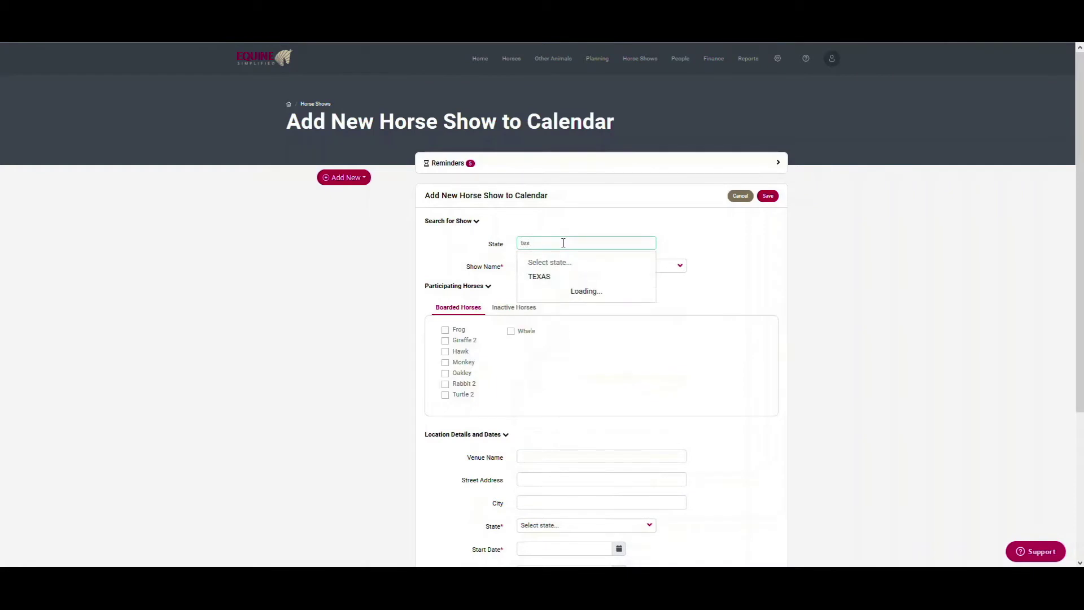
{"action": "left_click", "coordinate": [552, 280]}
Create the new show name 'Summer Kickoff' from the Show Name list
{"action": "left_click", "coordinate": [558, 265]}
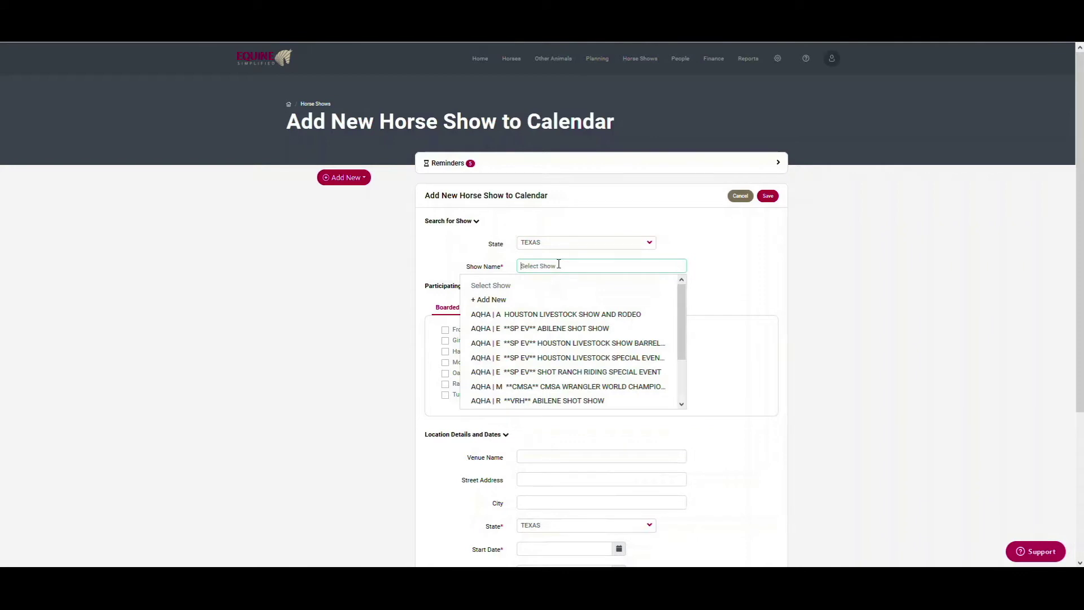
{"action": "type", "text": "sume"}
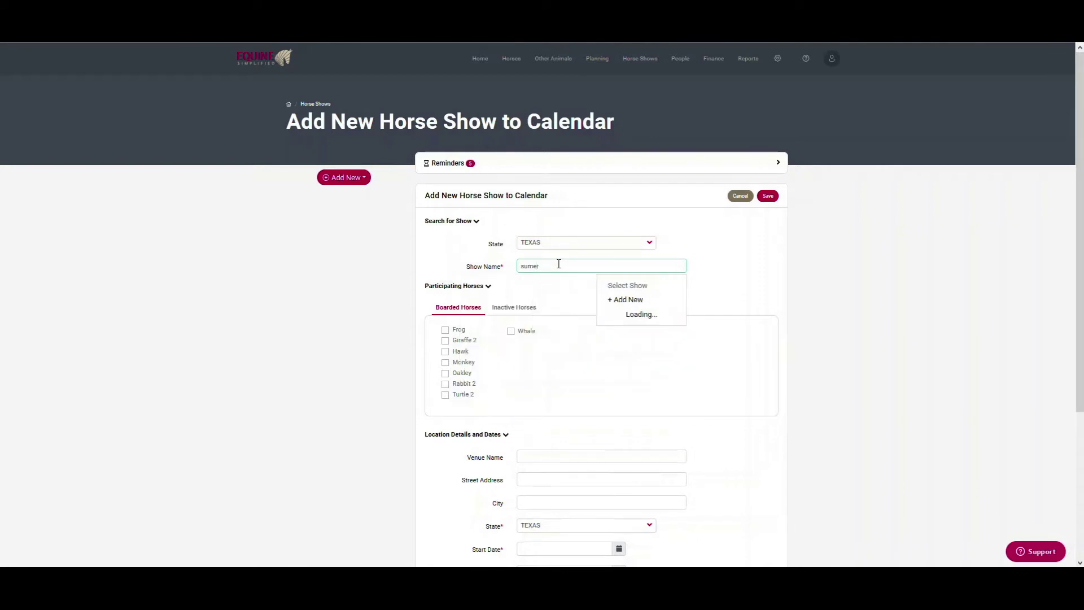
{"action": "type", "text": "r"}
{"action": "key", "text": "BackSpace"}
{"action": "key", "text": "BackSpace"}
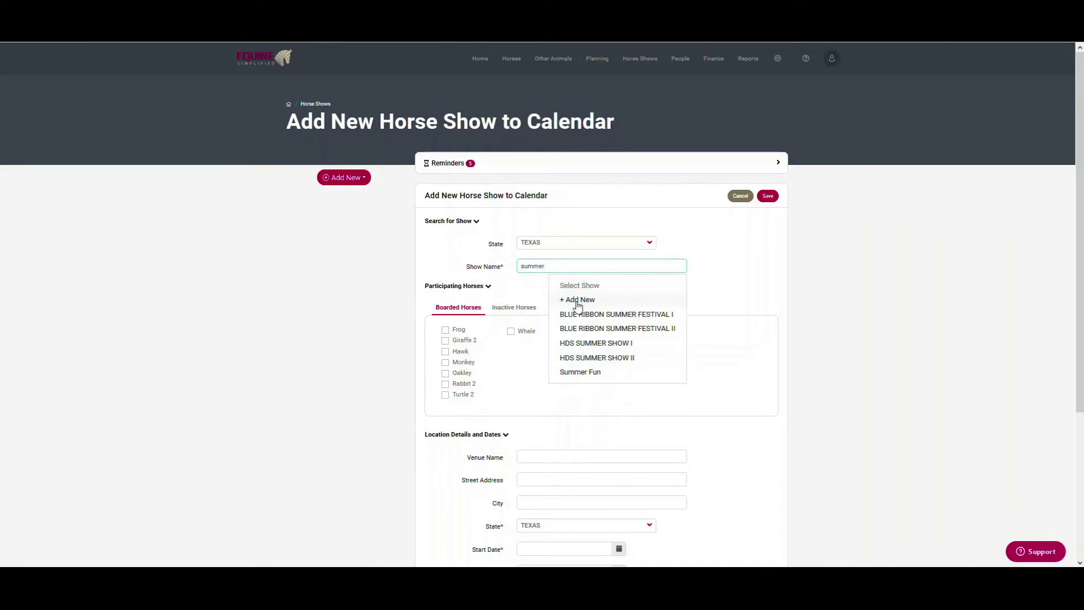
{"action": "left_click", "coordinate": [618, 299]}
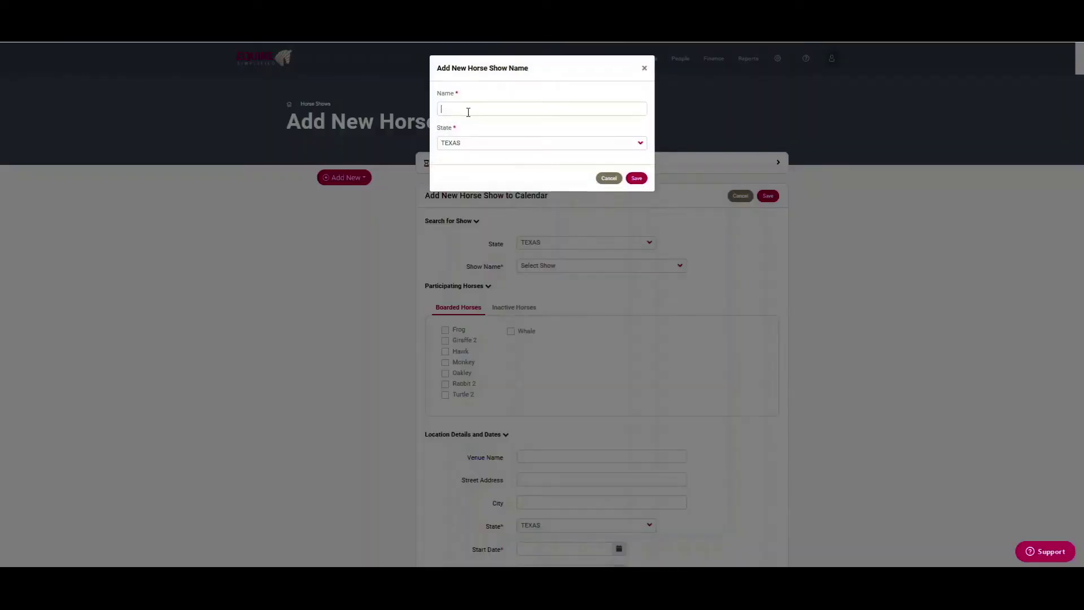
{"action": "type", "text": "Summer Kickoff"}
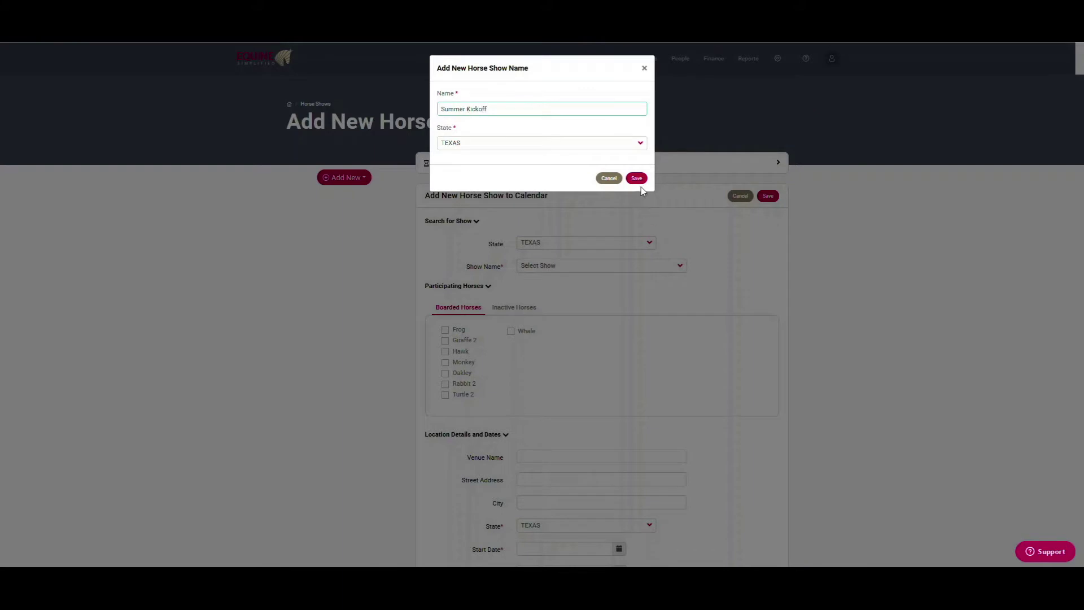
{"action": "left_click", "coordinate": [637, 179]}
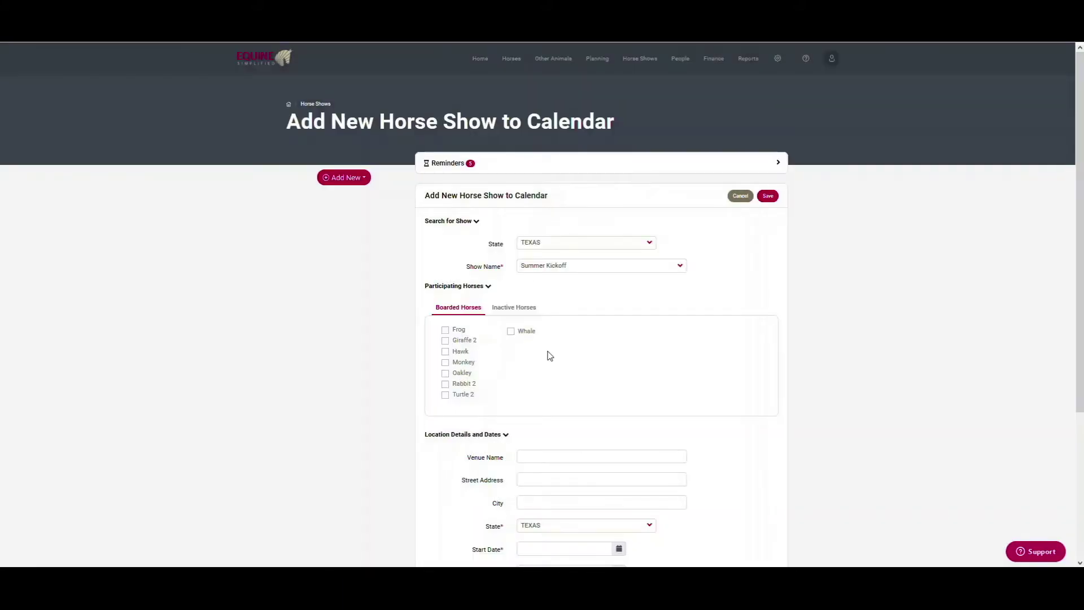
Tick Hawk, Monkey, Oakley, Rabbit 2, Turtle 2 and Whale, and enter Katy as city
{"action": "left_click", "coordinate": [445, 351]}
{"action": "left_click", "coordinate": [445, 362]}
{"action": "left_click", "coordinate": [445, 373]}
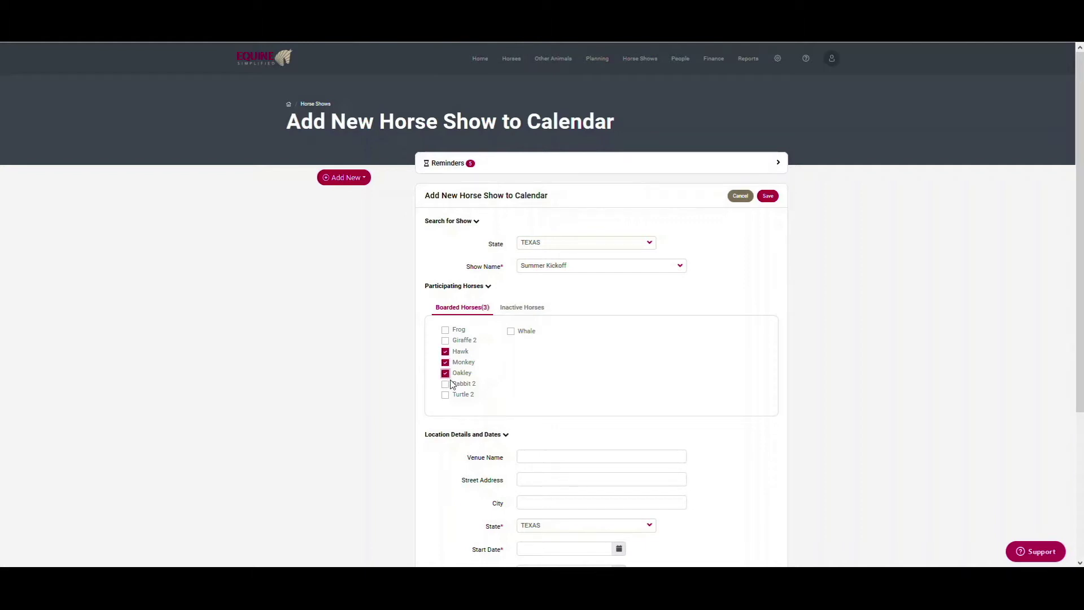
{"action": "left_click", "coordinate": [445, 383]}
{"action": "left_click", "coordinate": [445, 394]}
{"action": "left_click", "coordinate": [511, 331]}
{"action": "scroll", "coordinate": [658, 507], "scroll_direction": "down", "scroll_amount": 3}
{"action": "left_click", "coordinate": [531, 362]}
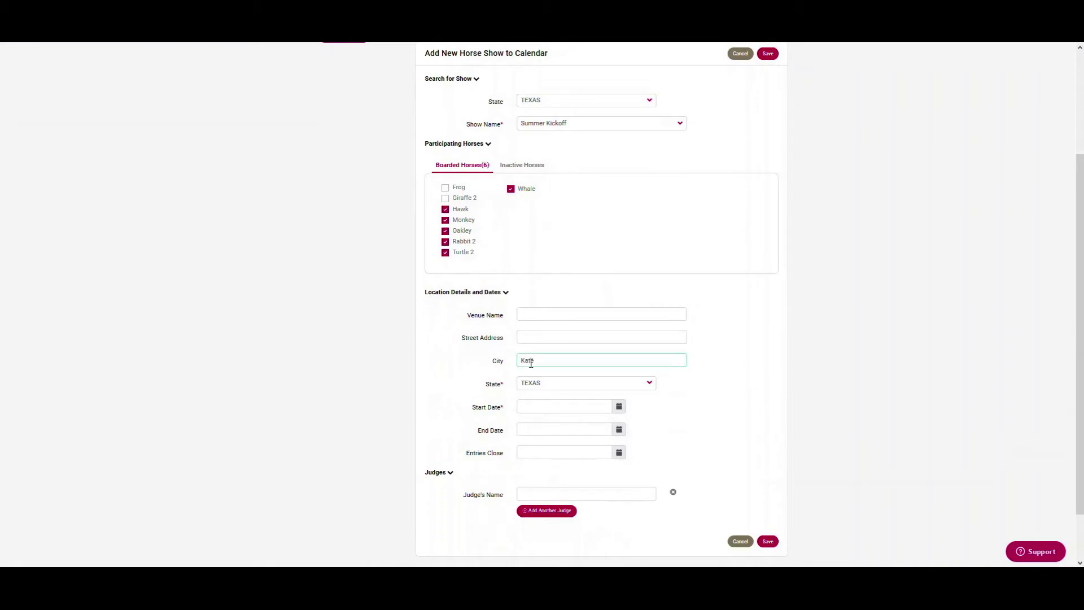
Set dates 06/04/20 to 06/07/20, entries closing 05/27/20, and save the show
{"action": "left_click", "coordinate": [619, 406]}
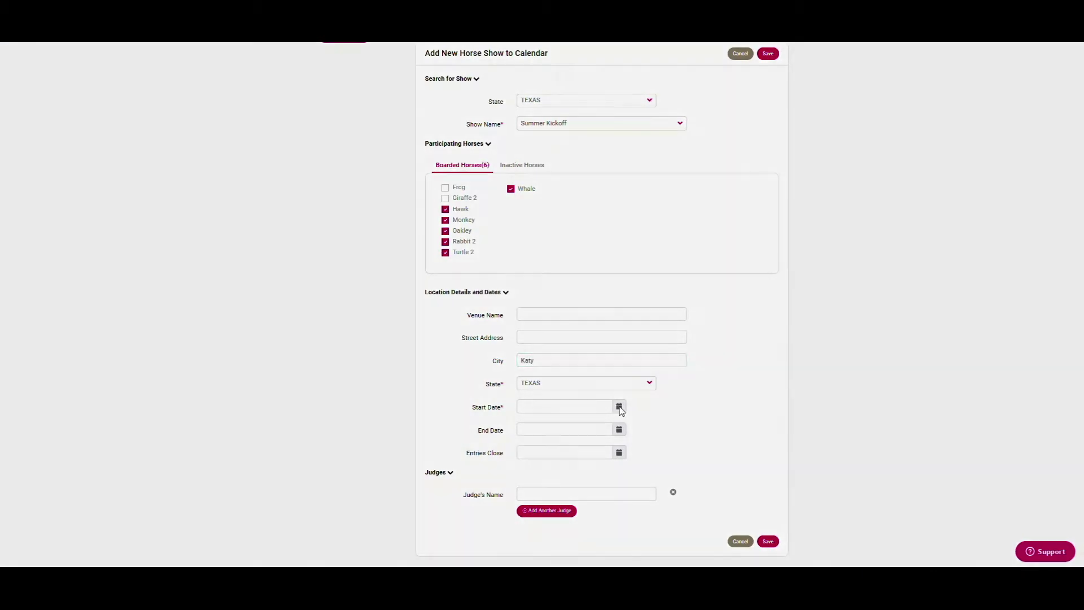
{"action": "left_click", "coordinate": [563, 214]}
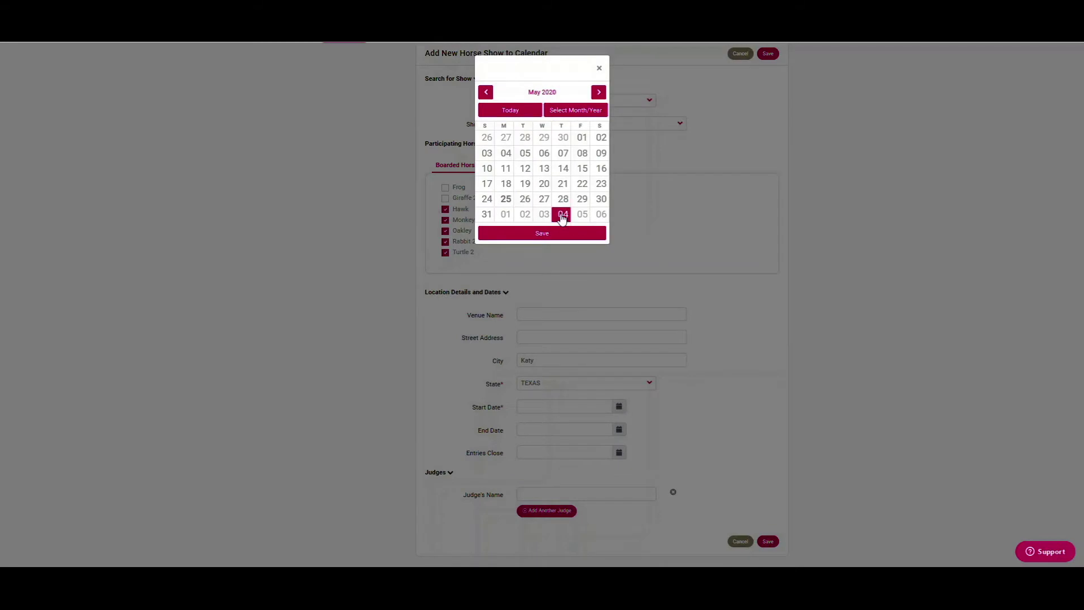
{"action": "left_click", "coordinate": [555, 240]}
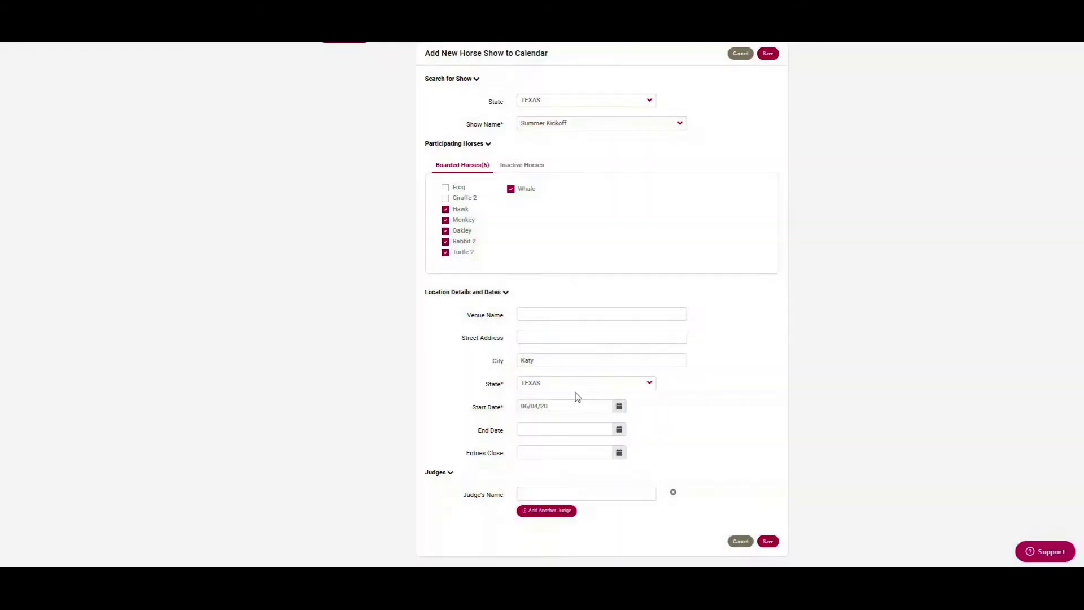
{"action": "left_click", "coordinate": [619, 430]}
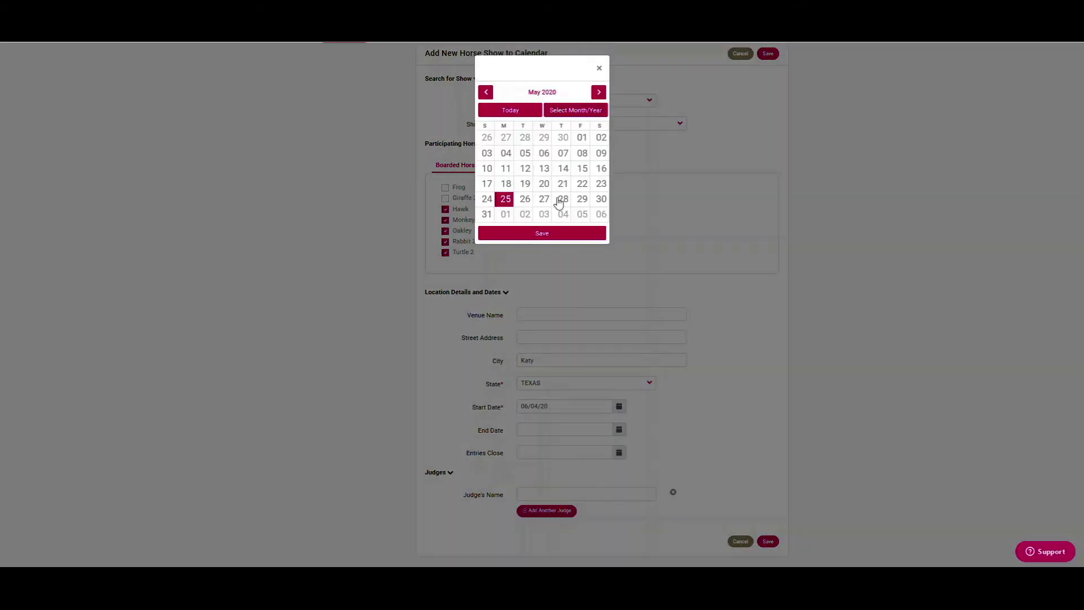
{"action": "left_click", "coordinate": [599, 92]}
{"action": "left_click", "coordinate": [486, 157]}
{"action": "left_click", "coordinate": [532, 234]}
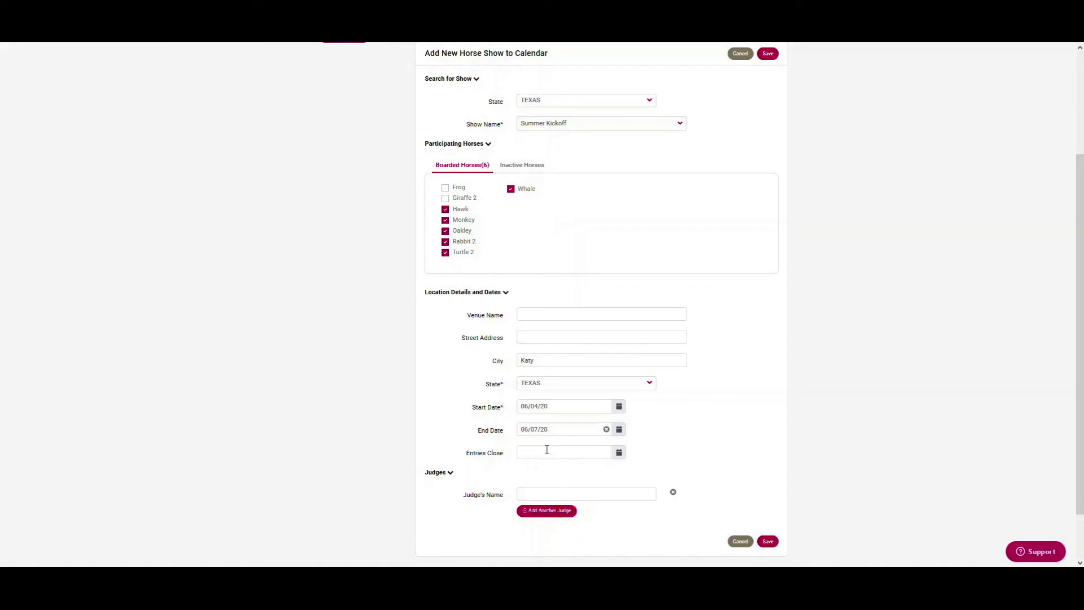
{"action": "left_click", "coordinate": [619, 452]}
{"action": "left_click", "coordinate": [544, 199]}
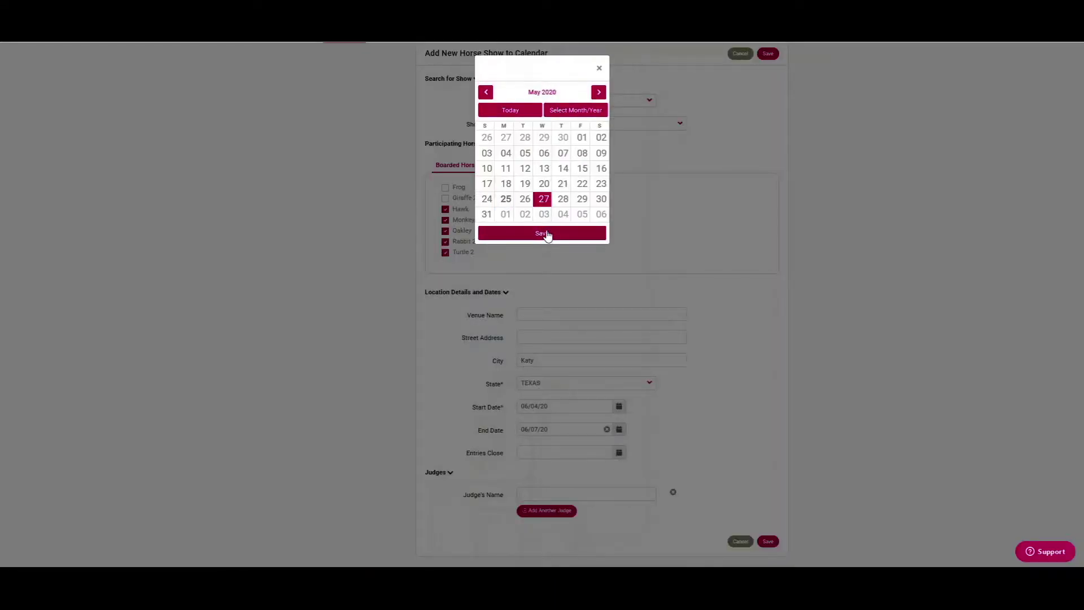
{"action": "left_click", "coordinate": [546, 233]}
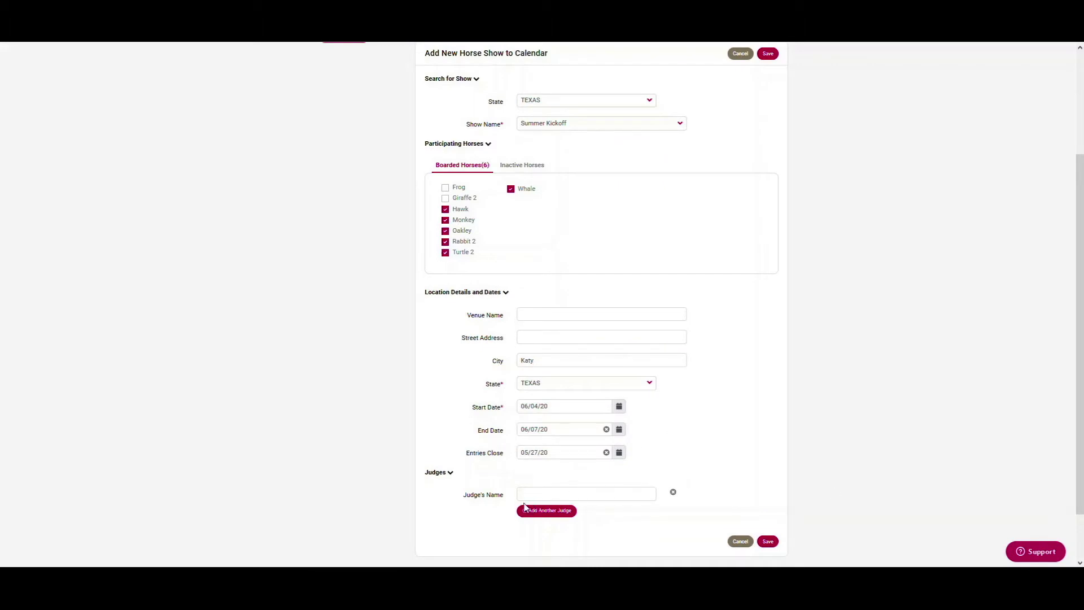
{"action": "left_click", "coordinate": [769, 542]}
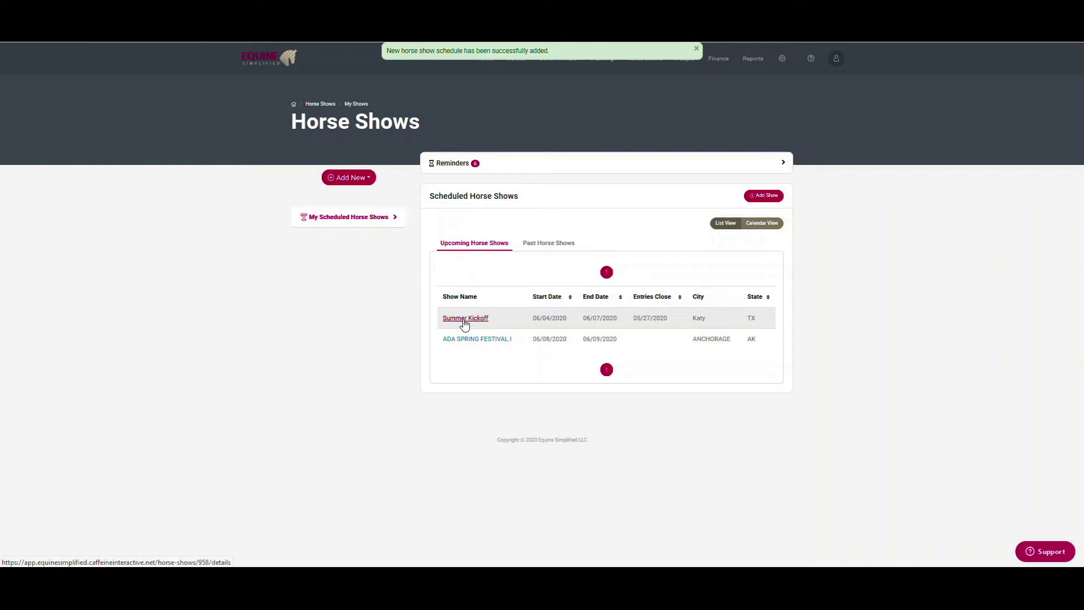
Switch from Upcoming to the Past Horse Shows list
{"action": "left_click", "coordinate": [559, 244]}
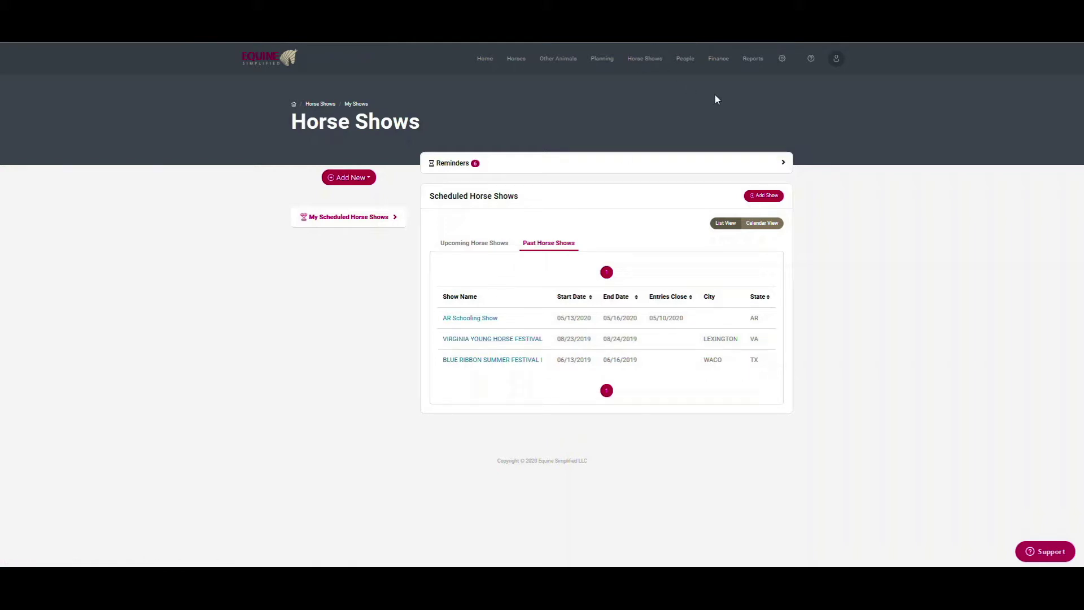
Open the USEF Vaccination Report from the Horse Show section of Reports
{"action": "left_click", "coordinate": [753, 59]}
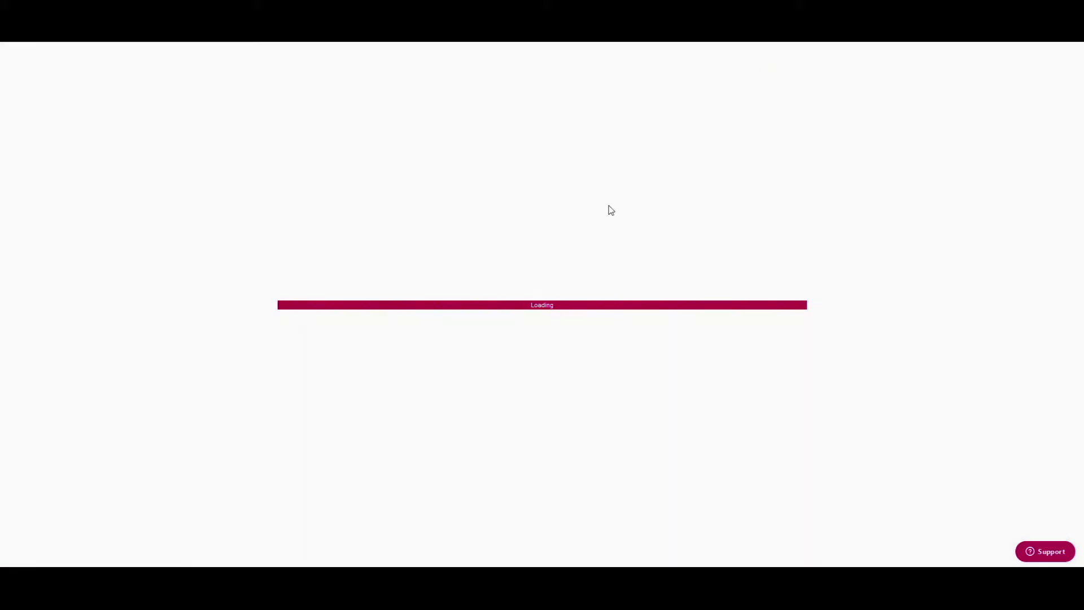
{"action": "left_click_drag", "start_coordinate": [581, 310], "coordinate": [555, 498]}
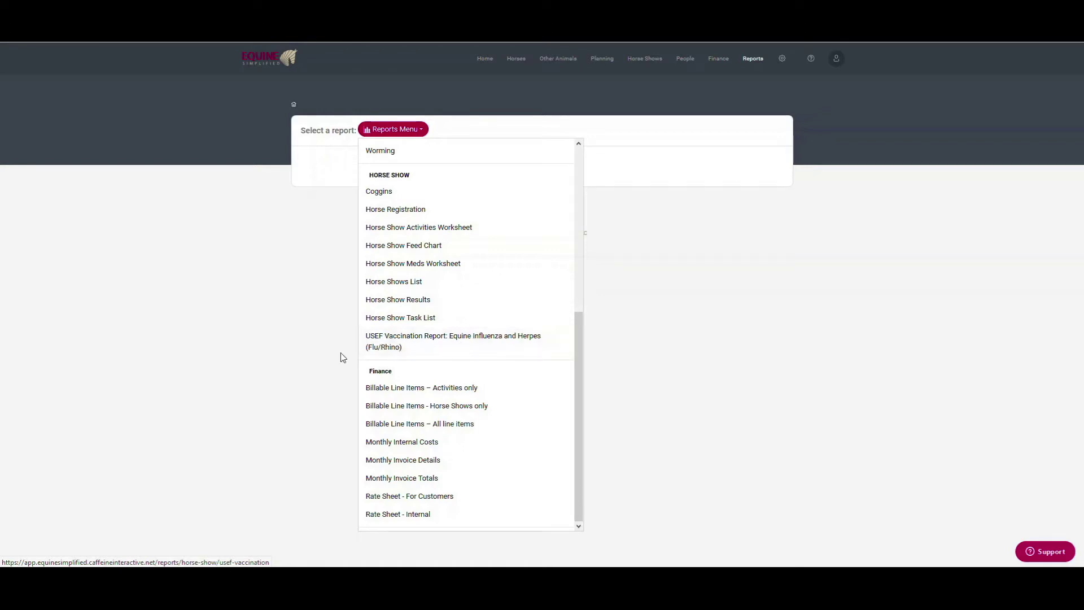
{"action": "left_click", "coordinate": [381, 345]}
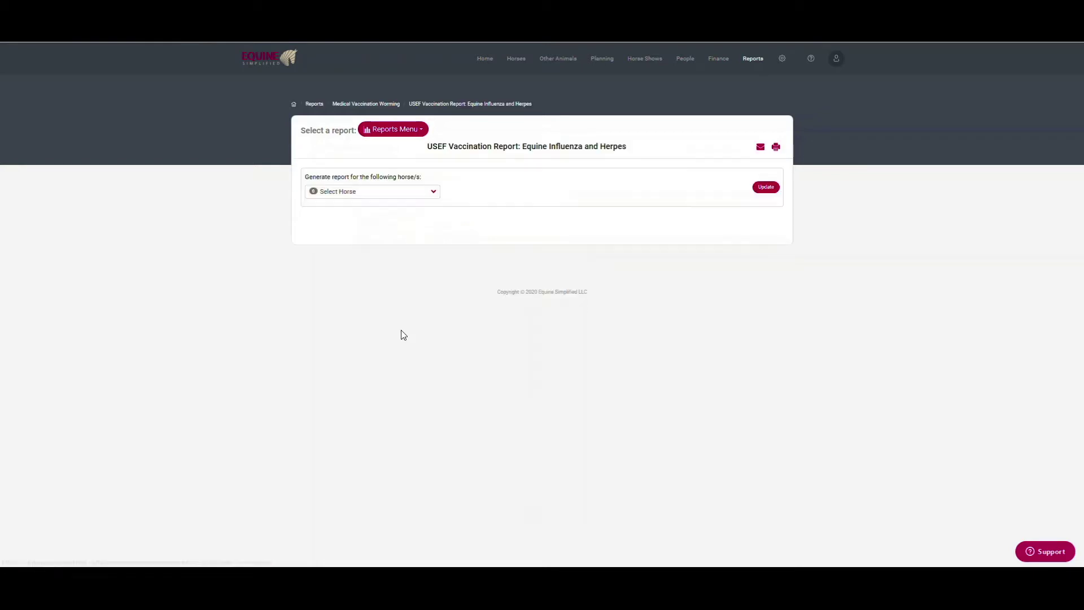
Select Hawk, Monkey, Oakley, Rabbit 2, Turtle 2 and Whale, update, and review the vaccine records
{"action": "left_click", "coordinate": [431, 191]}
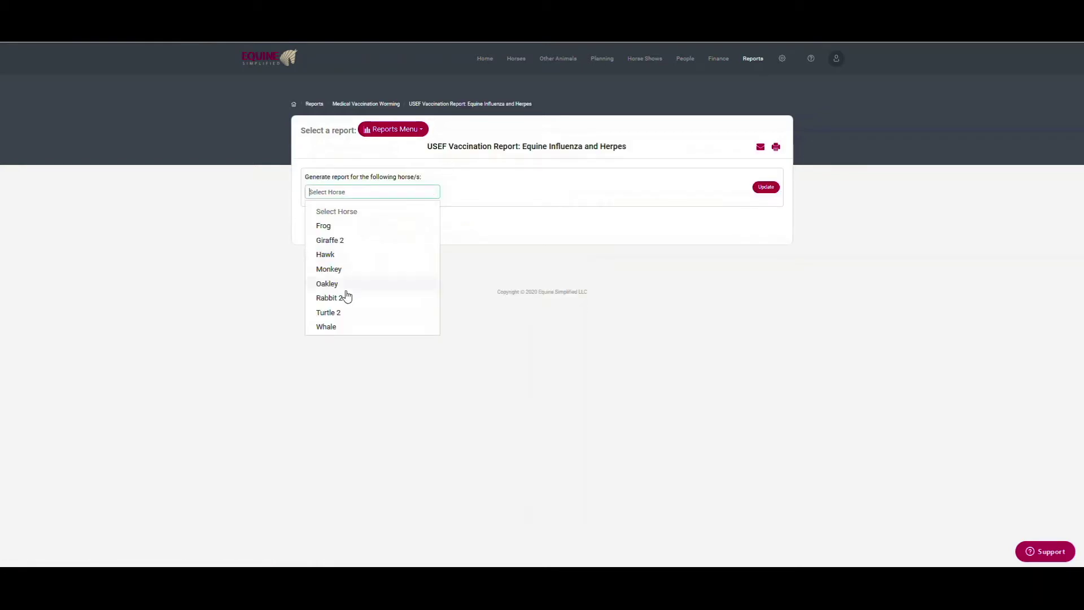
{"action": "left_click", "coordinate": [322, 328]}
{"action": "left_click", "coordinate": [318, 312]}
{"action": "left_click", "coordinate": [320, 298]}
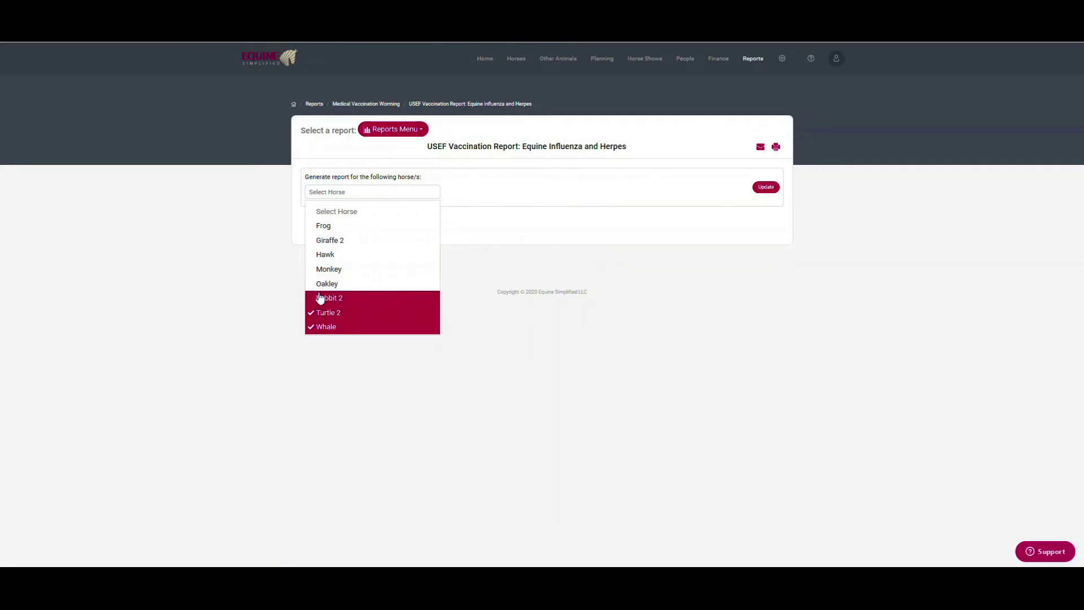
{"action": "left_click", "coordinate": [322, 284]}
{"action": "left_click", "coordinate": [322, 270]}
{"action": "left_click", "coordinate": [323, 255]}
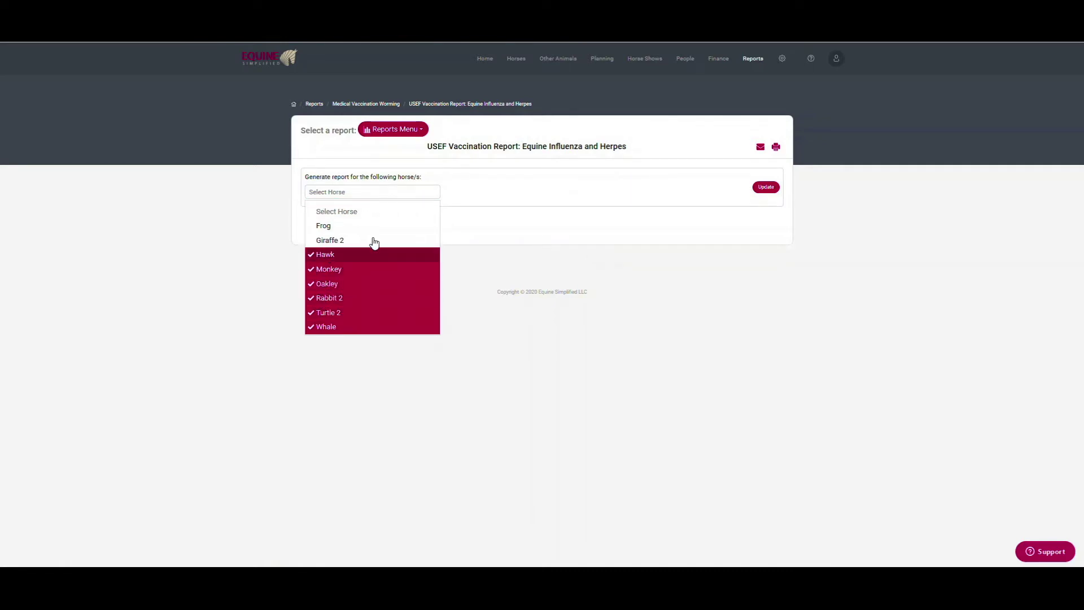
{"action": "left_click", "coordinate": [764, 188]}
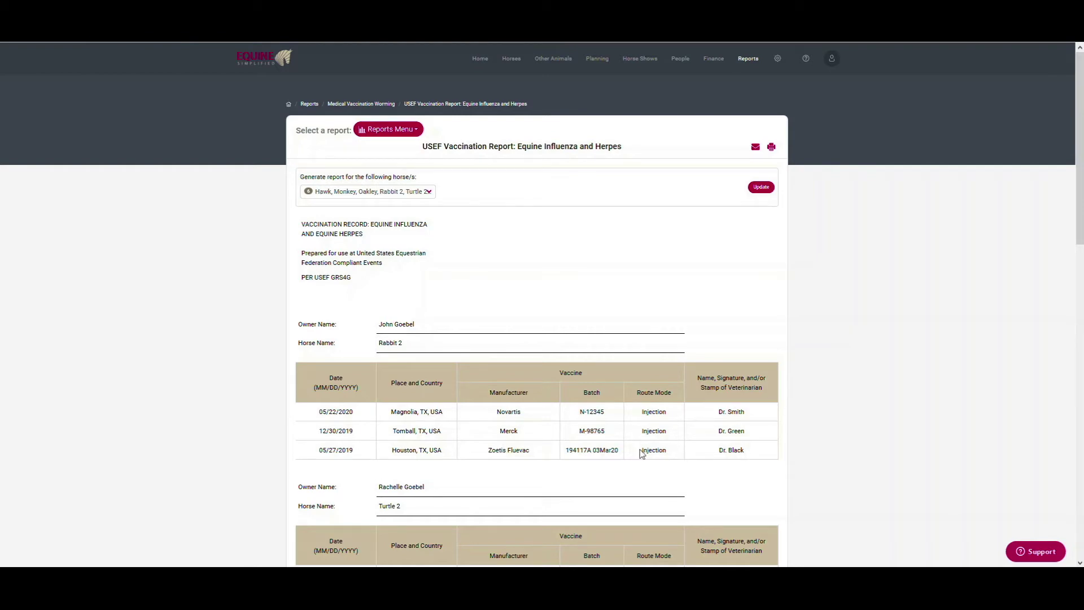
{"action": "scroll", "coordinate": [684, 479], "scroll_direction": "down", "scroll_amount": 9}
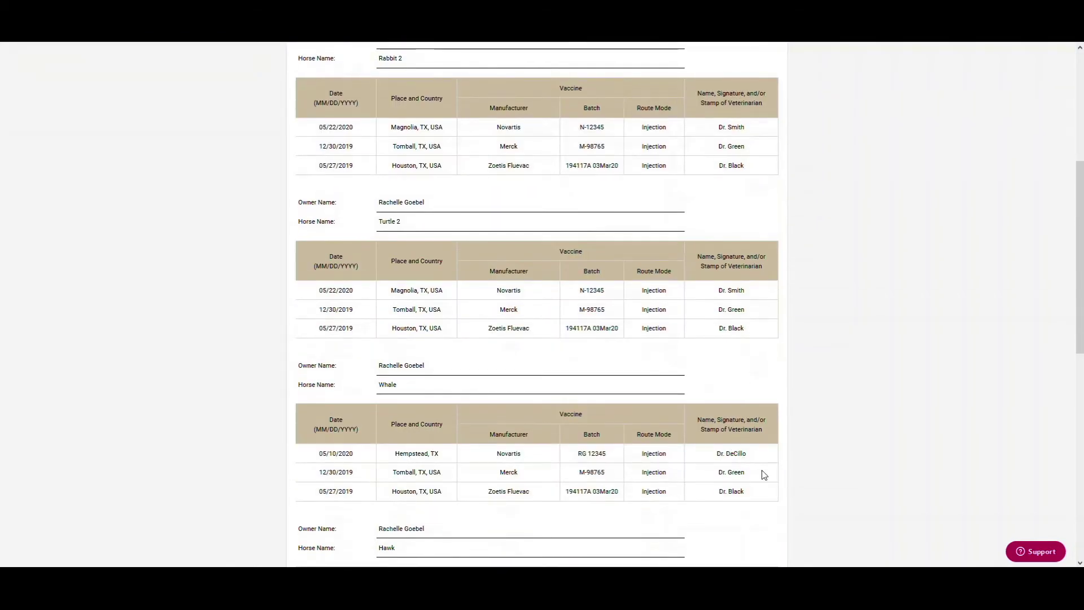
{"action": "scroll", "coordinate": [764, 475], "scroll_direction": "down", "scroll_amount": 5}
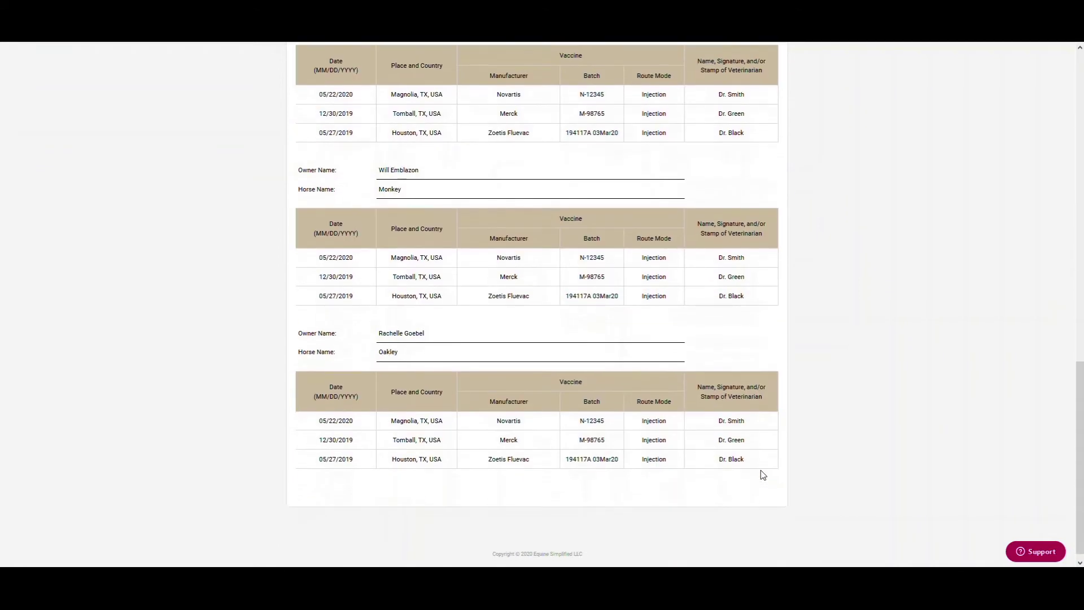
{"action": "scroll", "coordinate": [763, 473], "scroll_direction": "up", "scroll_amount": 15}
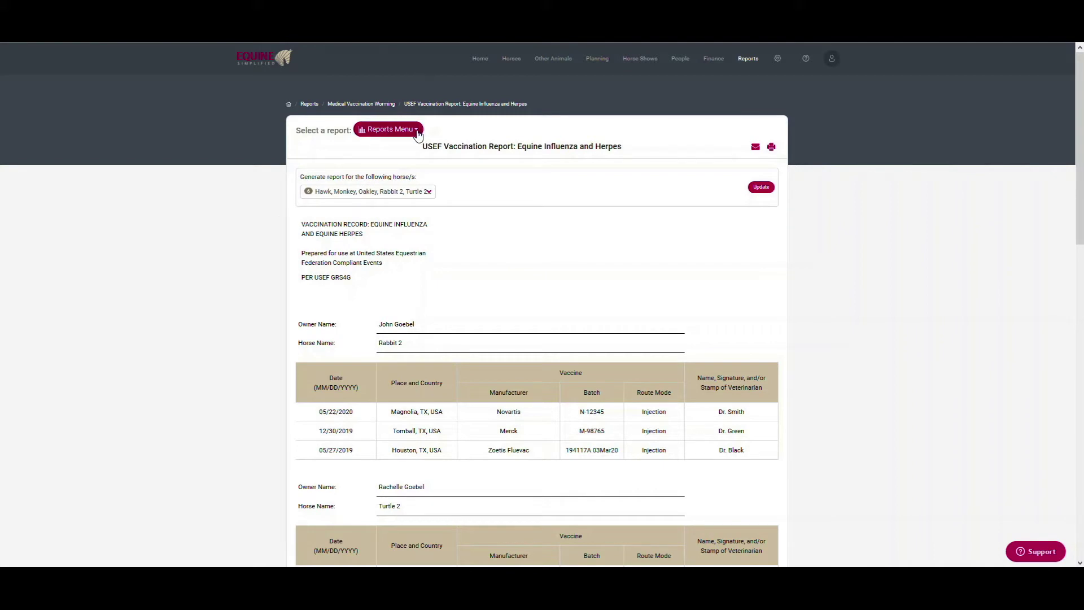
Choose Horse Shows List from the Horse Show section of the Reports Menu
{"action": "left_click", "coordinate": [385, 131]}
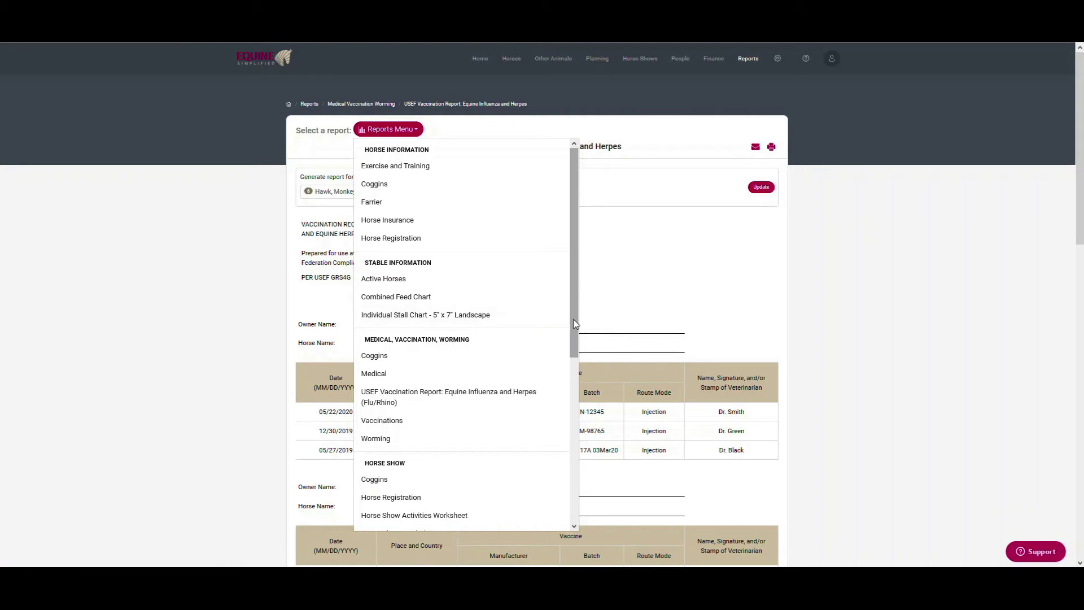
{"action": "left_click_drag", "start_coordinate": [575, 324], "coordinate": [565, 485]}
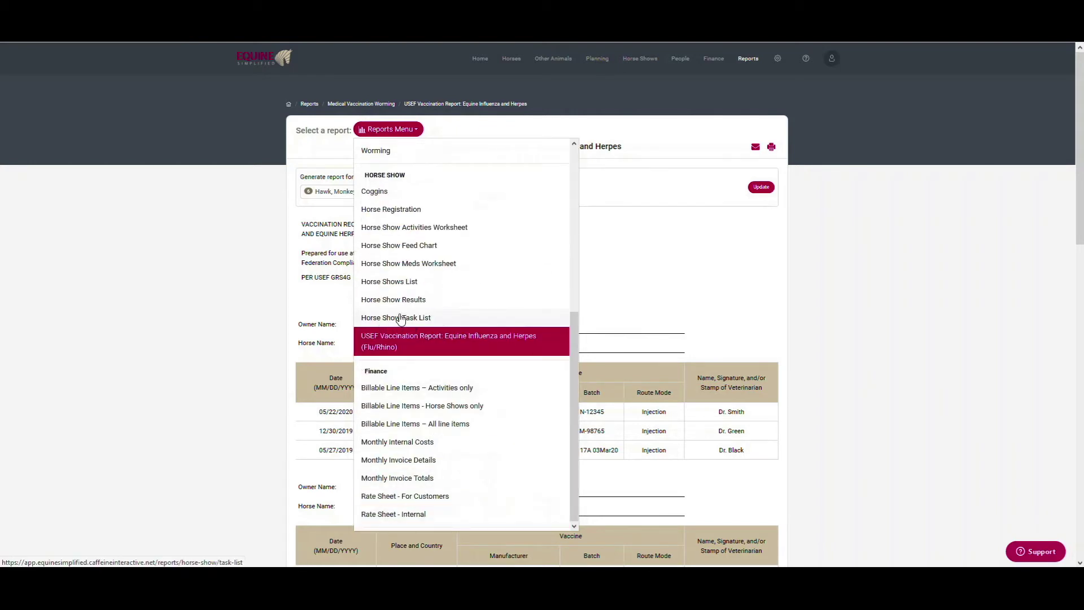
{"action": "left_click", "coordinate": [390, 282]}
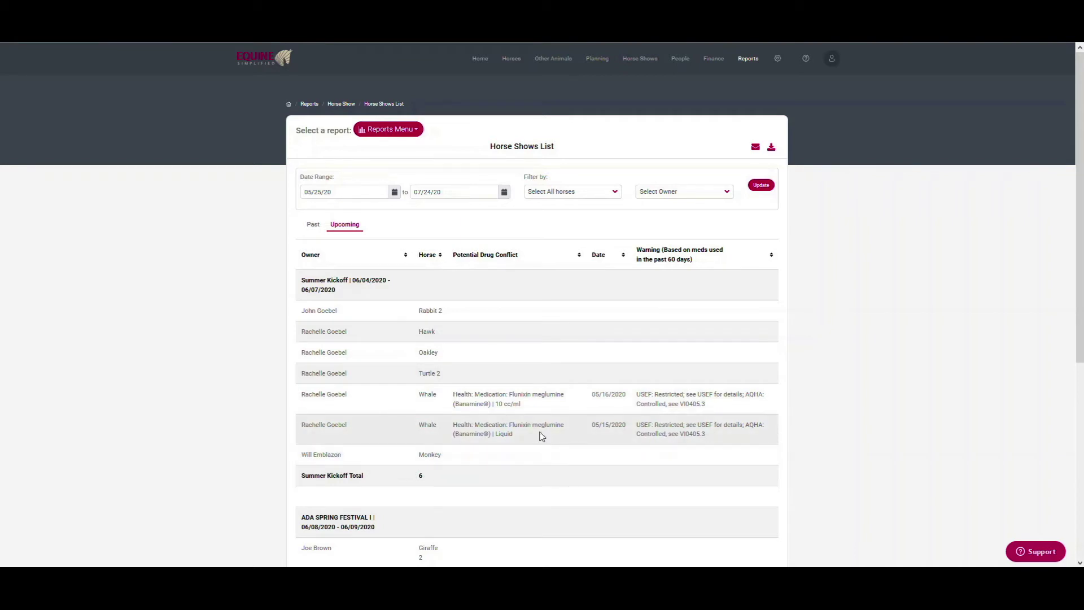
Show the Horse Show Feed Chart filtered to Summer Kickoff (Katy TX)
{"action": "left_click", "coordinate": [394, 138]}
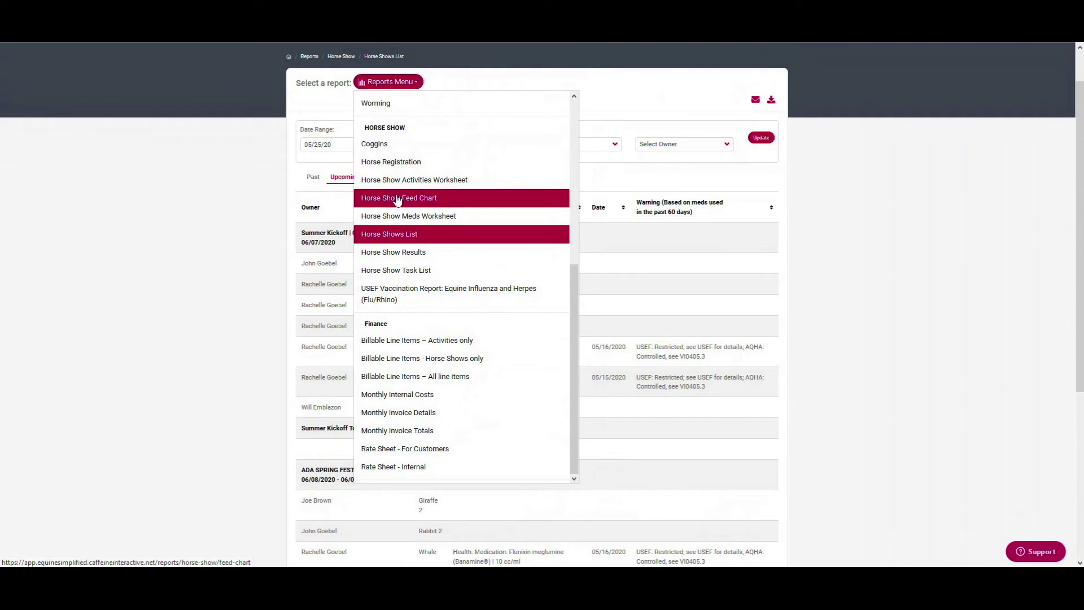
{"action": "left_click", "coordinate": [397, 199]}
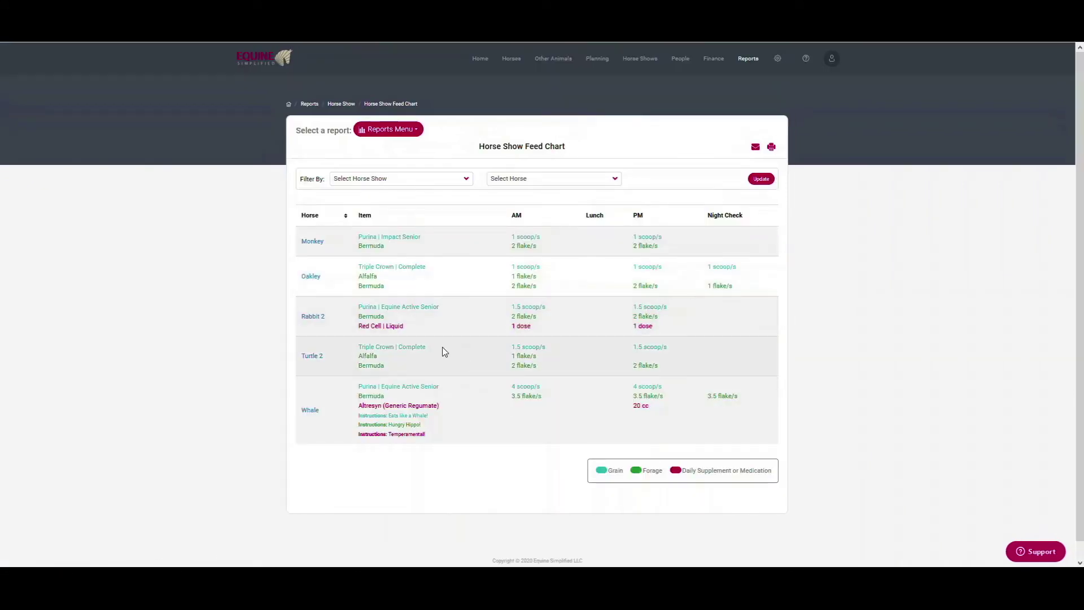
{"action": "left_click", "coordinate": [372, 177]}
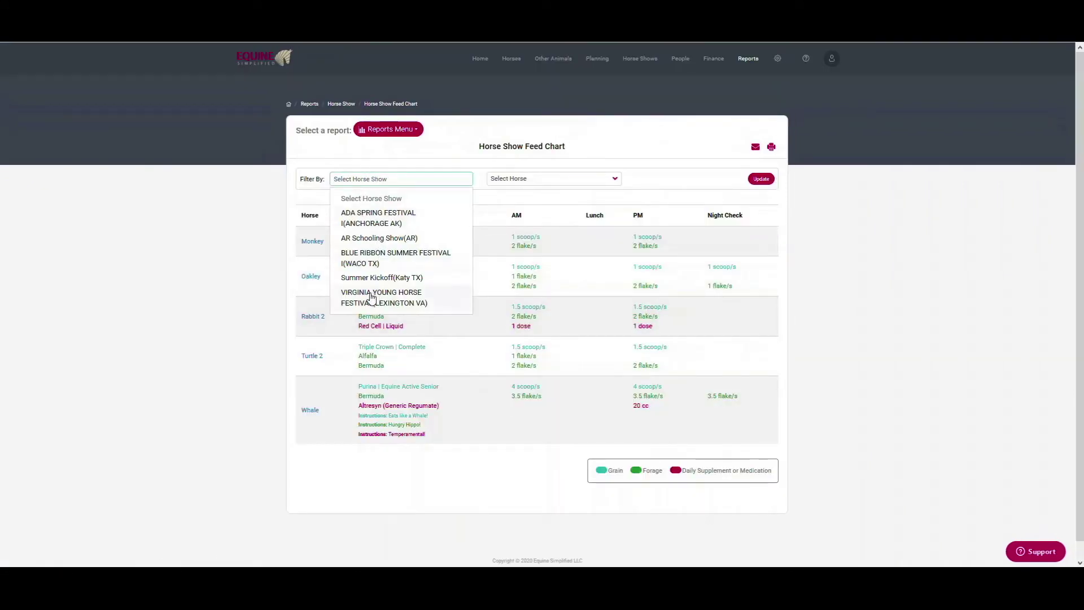
{"action": "left_click", "coordinate": [381, 277]}
{"action": "left_click", "coordinate": [761, 178]}
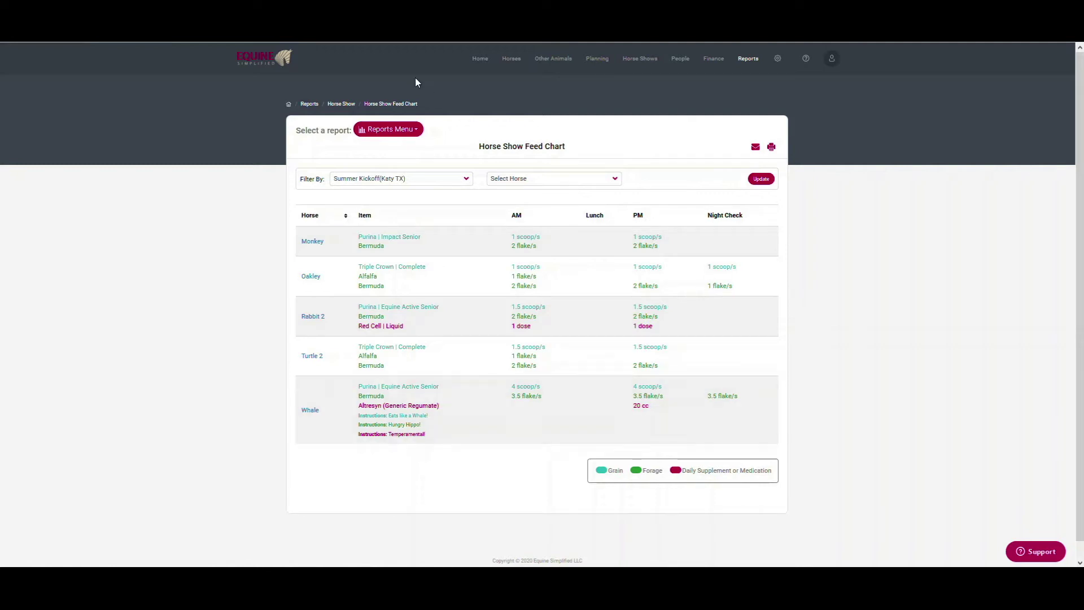
Open the Horse Show Task List report from the Reports Menu
{"action": "left_click", "coordinate": [408, 130]}
{"action": "scroll", "coordinate": [450, 460], "scroll_direction": "down", "scroll_amount": 4}
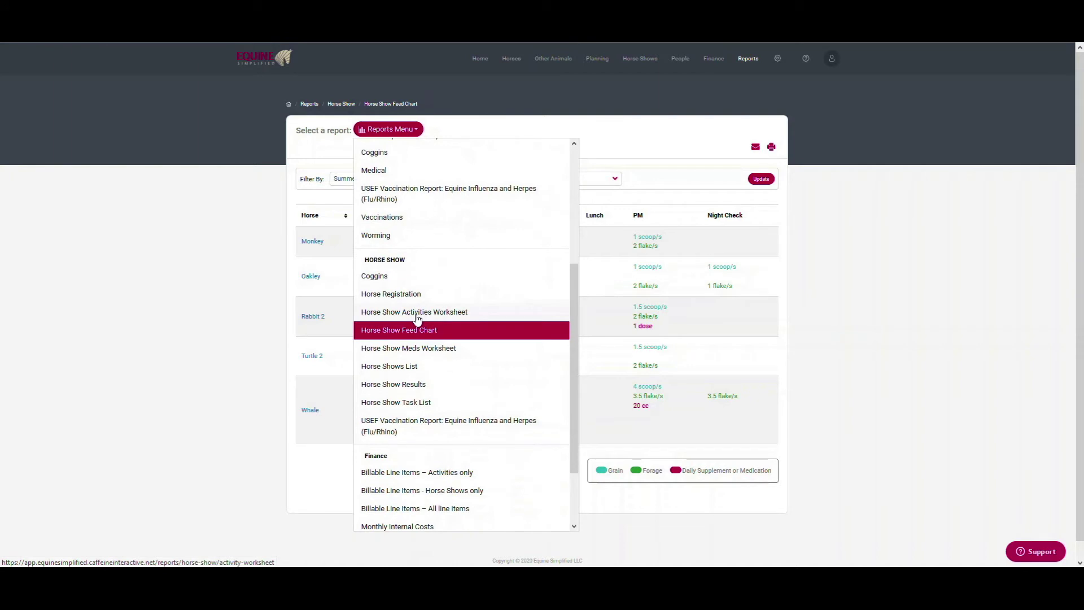
{"action": "left_click", "coordinate": [411, 404]}
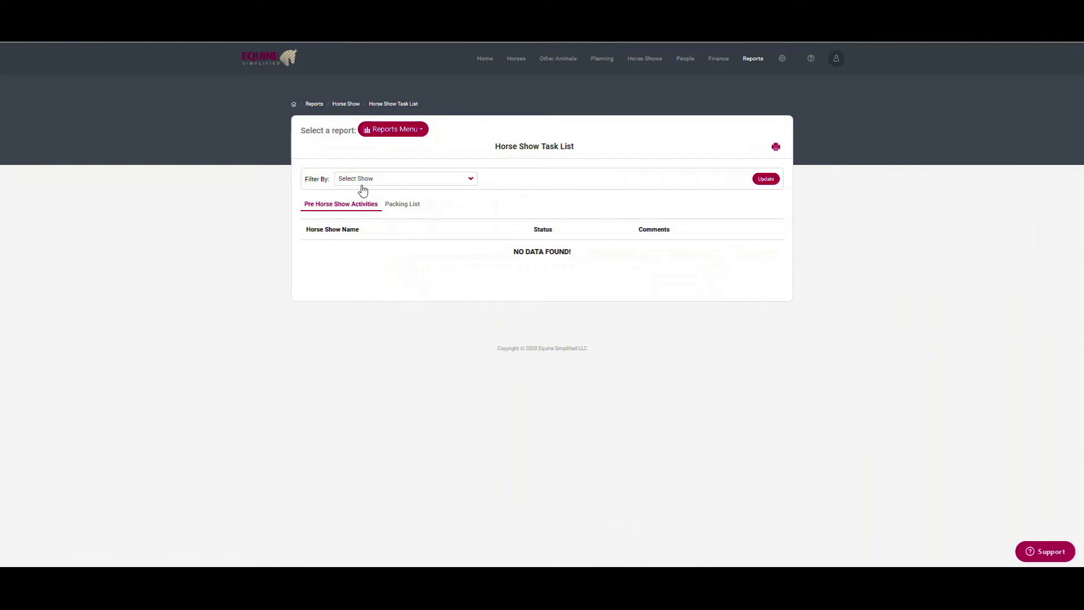
Filter the task list to Summer Kickoff, update it, and scroll through the pre-show tasks
{"action": "left_click", "coordinate": [384, 179]}
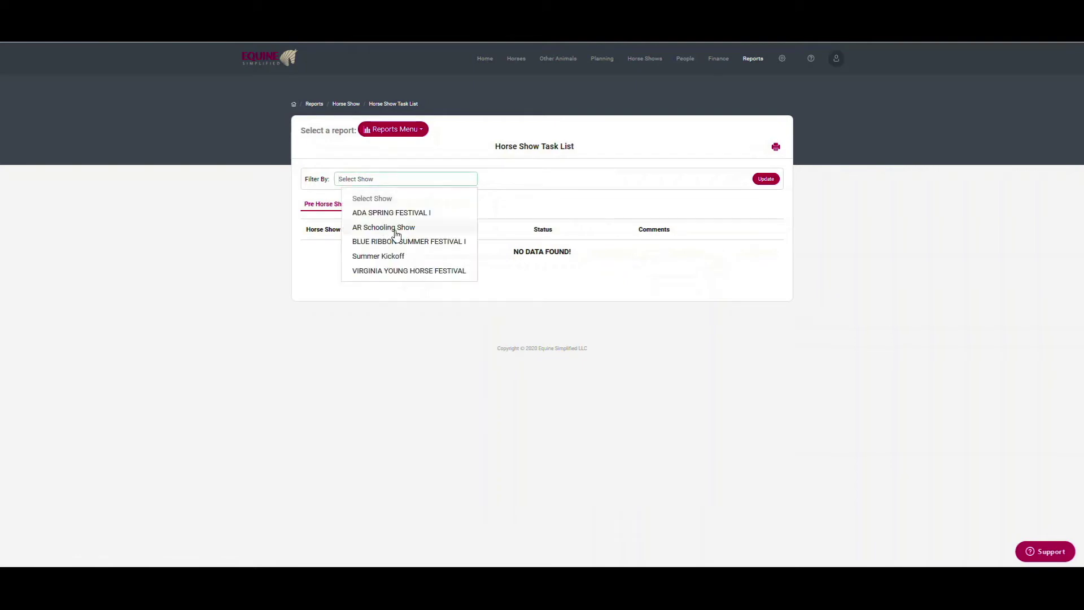
{"action": "left_click", "coordinate": [367, 257]}
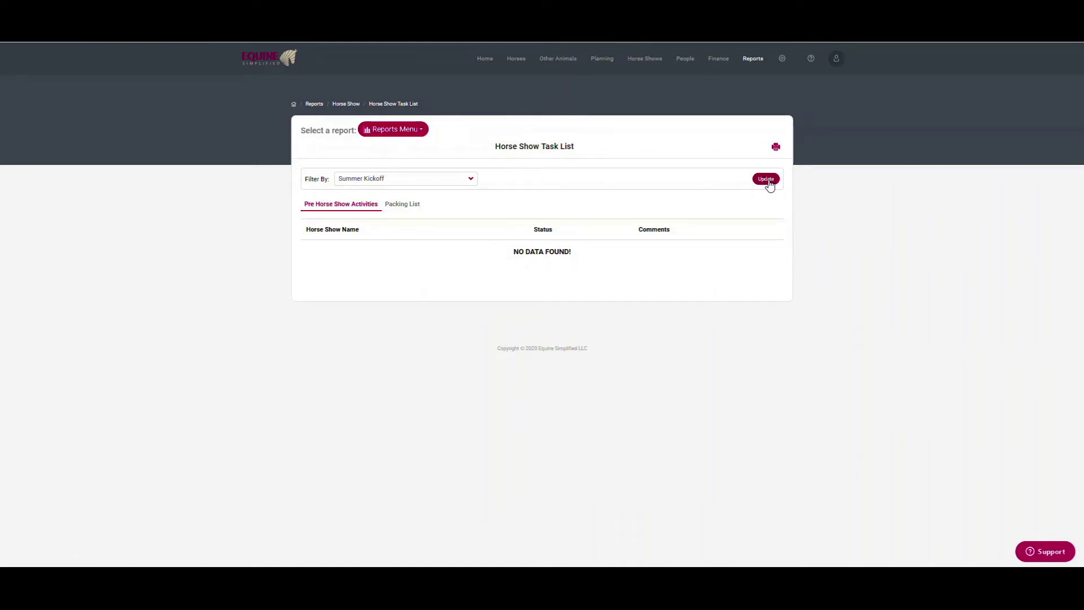
{"action": "left_click", "coordinate": [768, 180]}
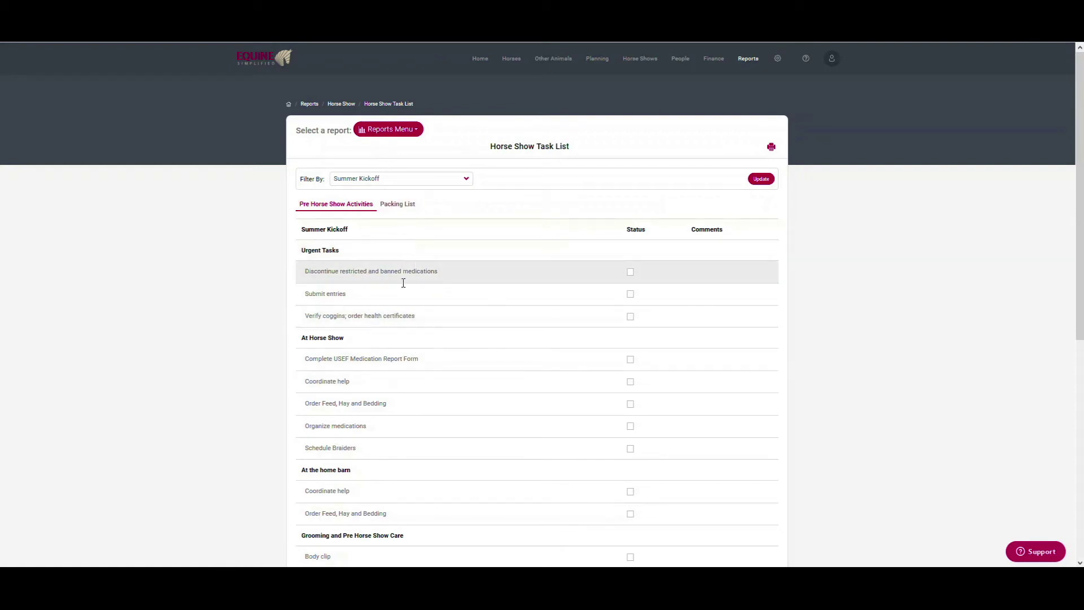
{"action": "scroll", "coordinate": [401, 493], "scroll_direction": "down", "scroll_amount": 2}
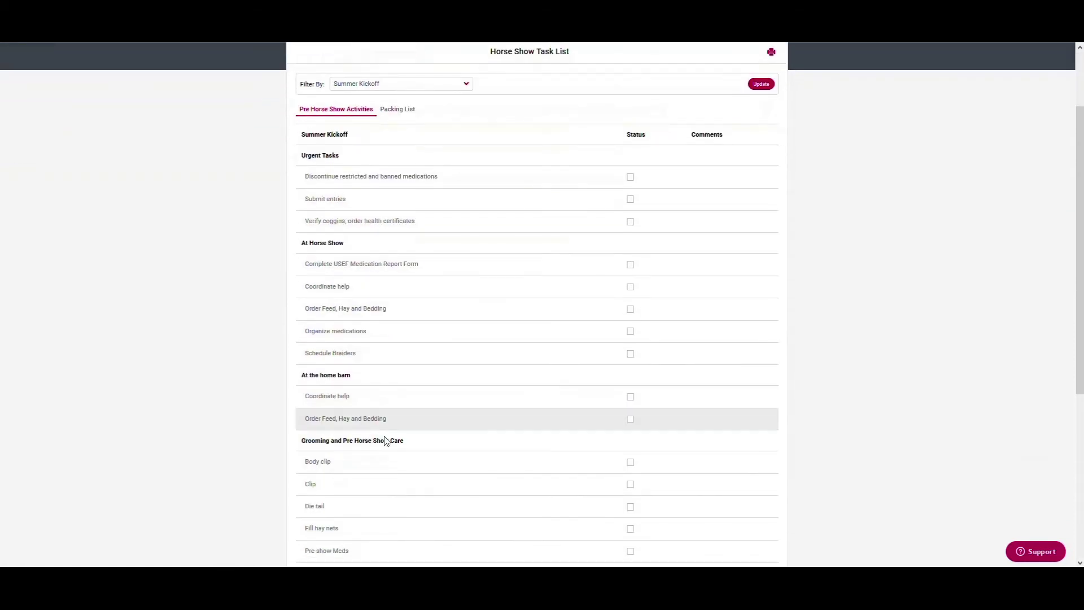
{"action": "scroll", "coordinate": [423, 457], "scroll_direction": "down", "scroll_amount": 3}
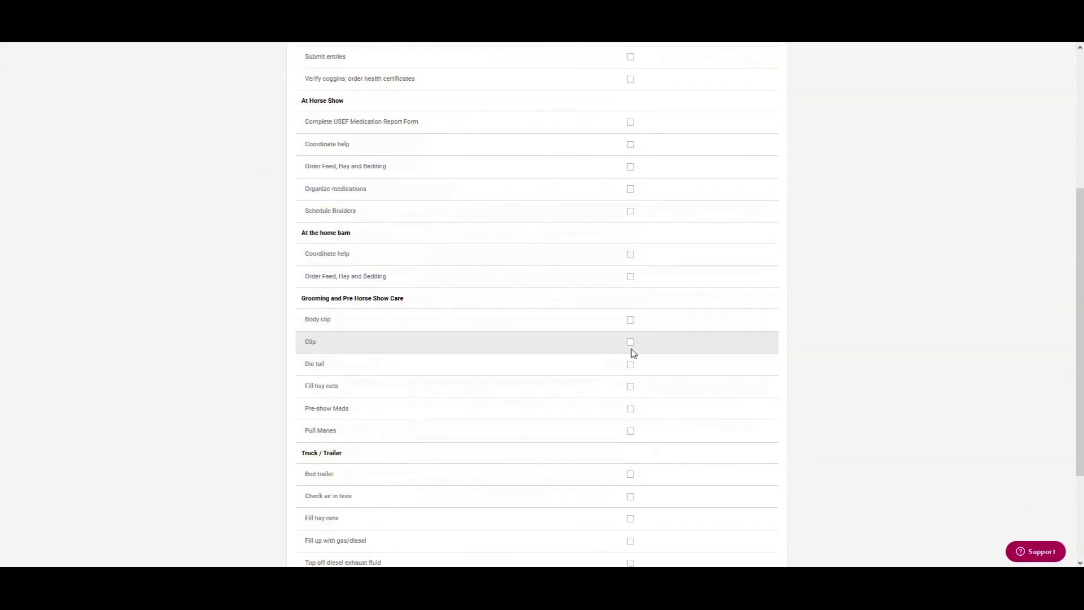
{"action": "scroll", "coordinate": [634, 339], "scroll_direction": "up", "scroll_amount": 5}
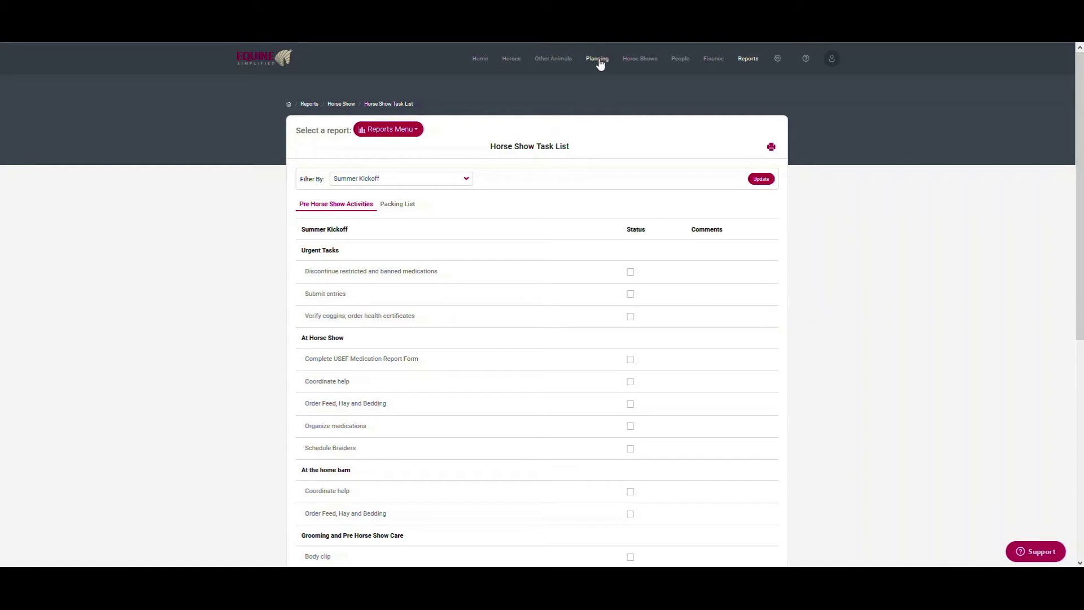
Open the Summer Kickoff list under Planning > Tasks > Horse Show Task Lists
{"action": "mouse_move", "coordinate": [601, 65]}
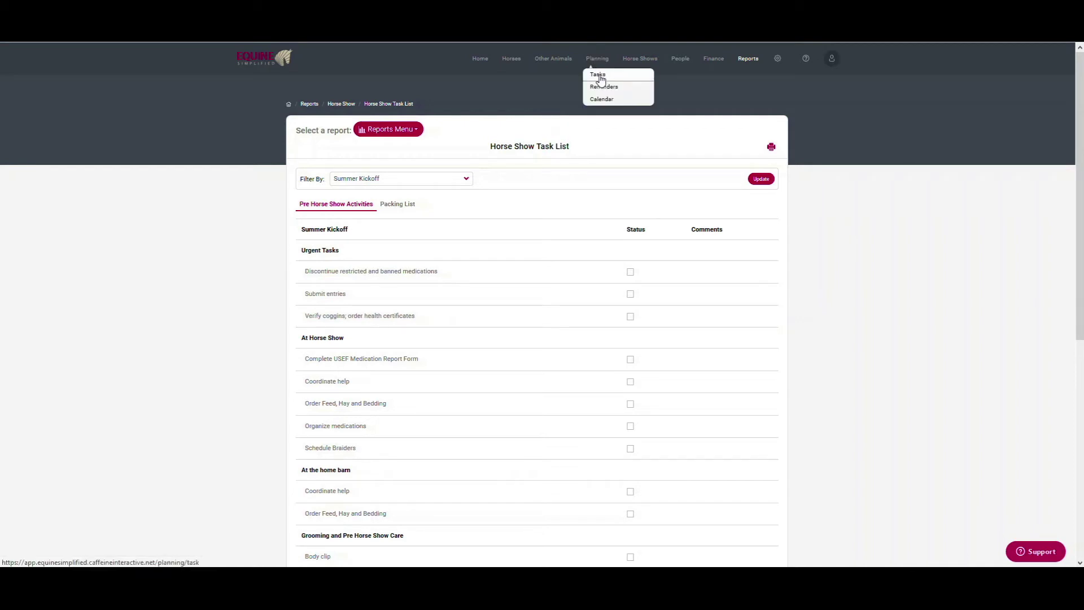
{"action": "left_click", "coordinate": [598, 75]}
{"action": "left_click", "coordinate": [446, 191]}
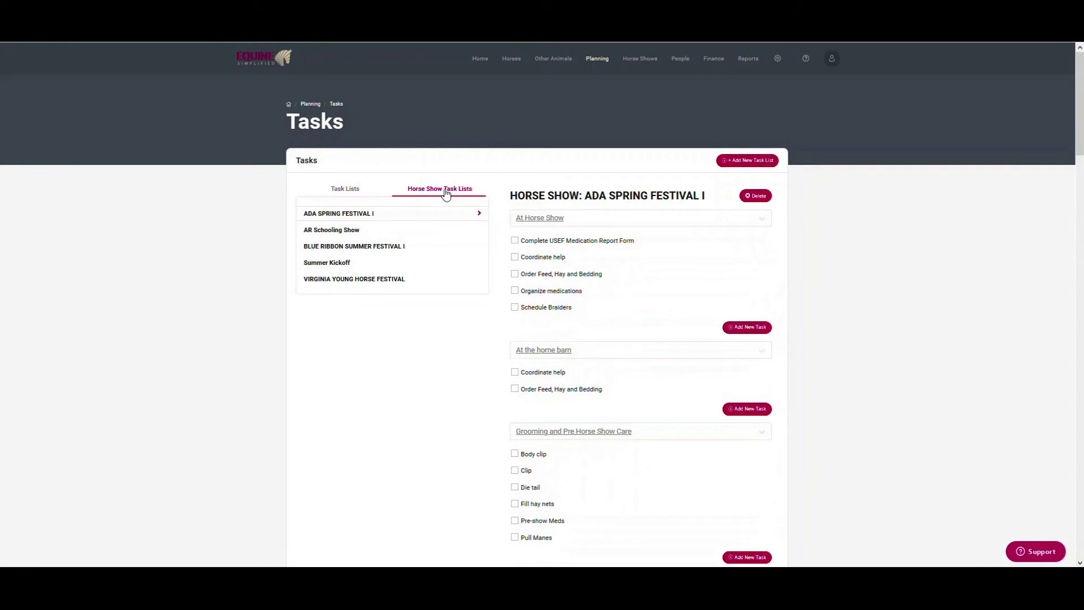
{"action": "left_click", "coordinate": [332, 263]}
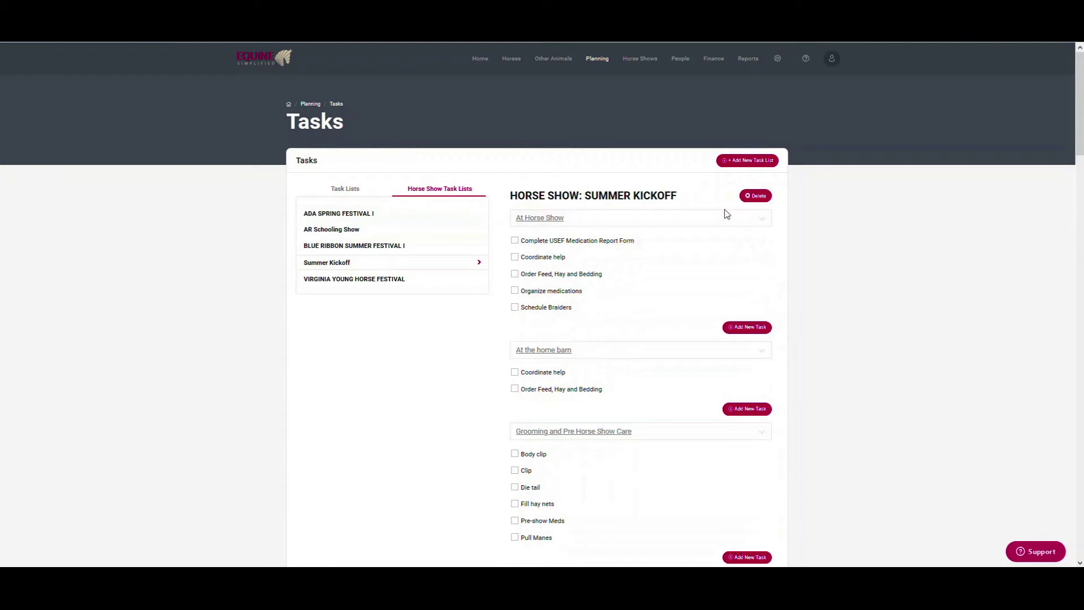
Check off medication report form, feed order, medications and braiders tasks, then return to Reports
{"action": "left_click", "coordinate": [514, 241]}
{"action": "left_click", "coordinate": [514, 274]}
{"action": "left_click", "coordinate": [514, 290]}
{"action": "left_click", "coordinate": [514, 307]}
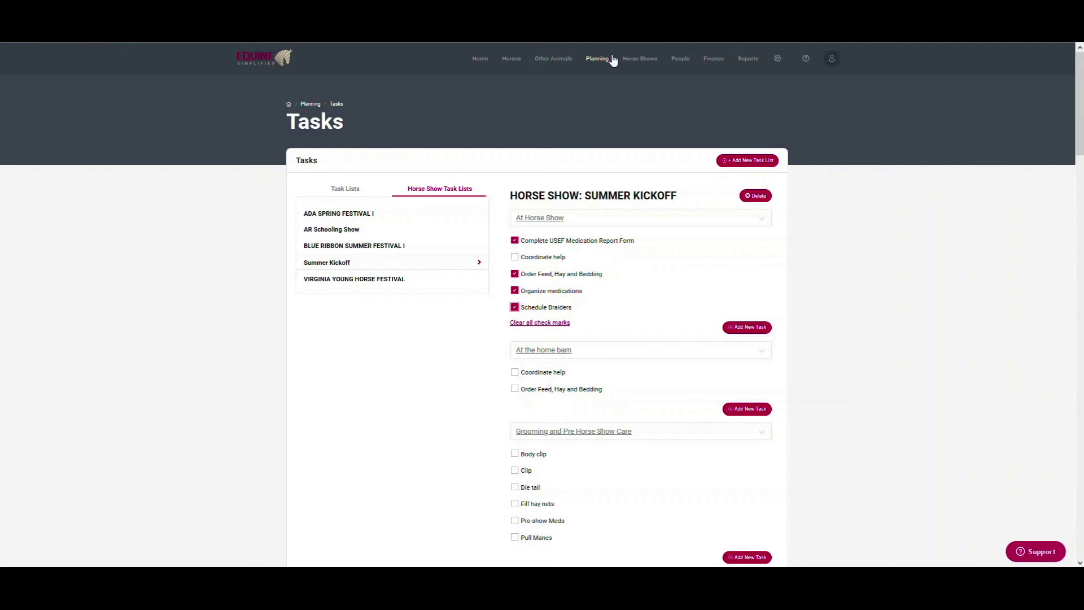
{"action": "left_click", "coordinate": [647, 62]}
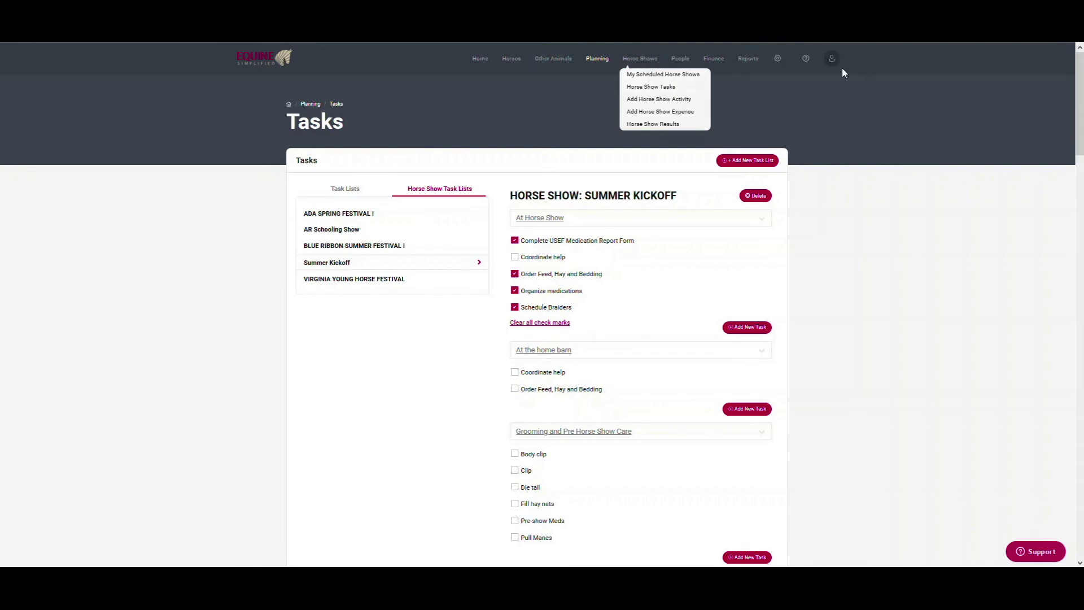
{"action": "left_click", "coordinate": [755, 60]}
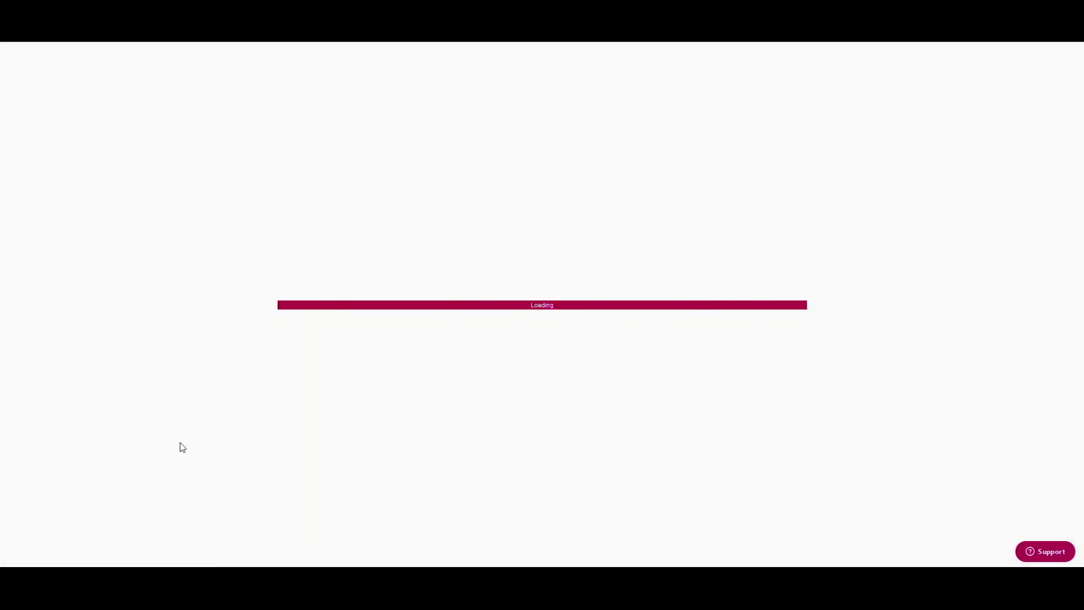
Generate the Horse Show Activities Worksheet for Summer Kickoff (Katy TX), with start date 06/03/20
{"action": "scroll", "coordinate": [494, 433], "scroll_direction": "down", "scroll_amount": 4}
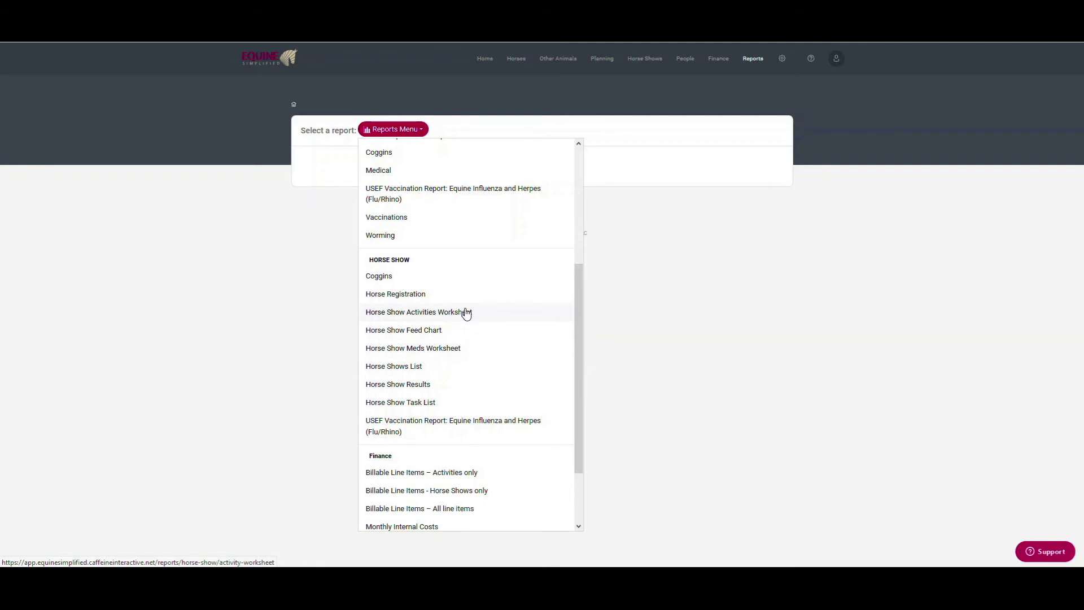
{"action": "left_click", "coordinate": [466, 314]}
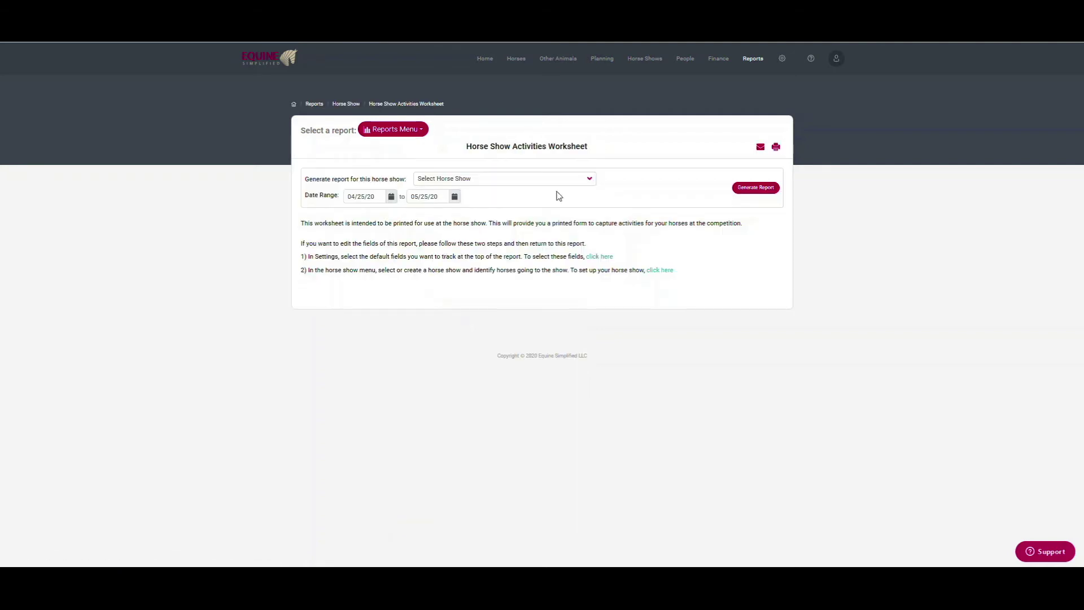
{"action": "left_click", "coordinate": [539, 178]}
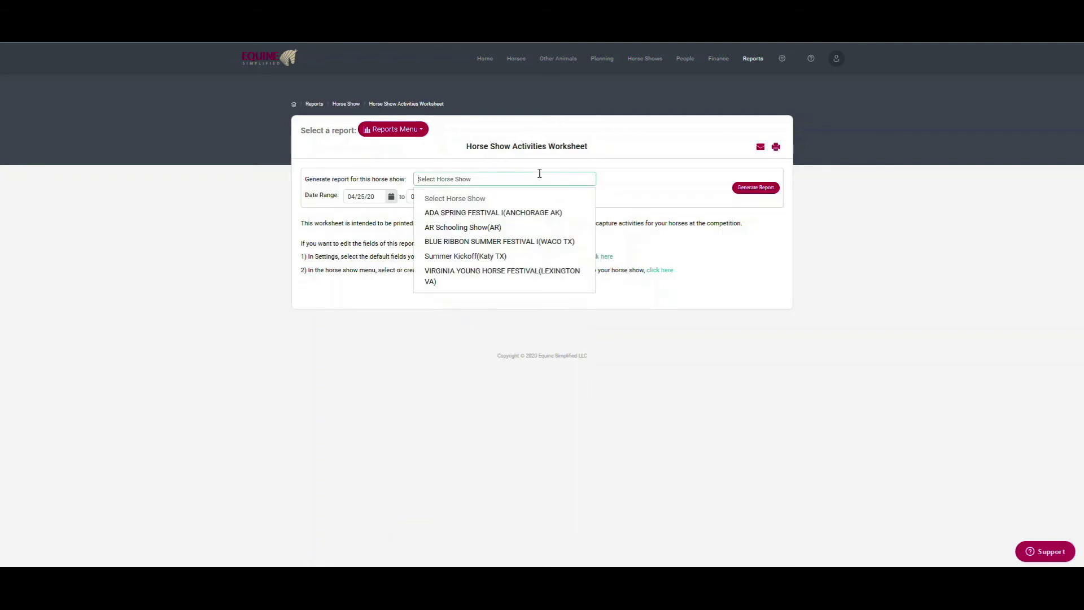
{"action": "left_click", "coordinate": [476, 258]}
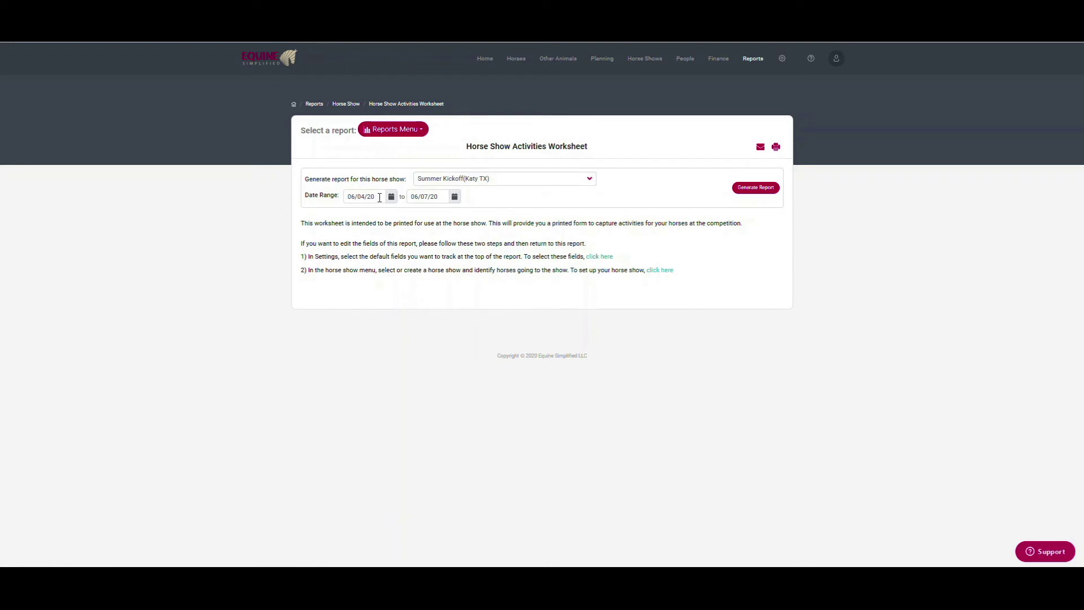
{"action": "left_click", "coordinate": [391, 196]}
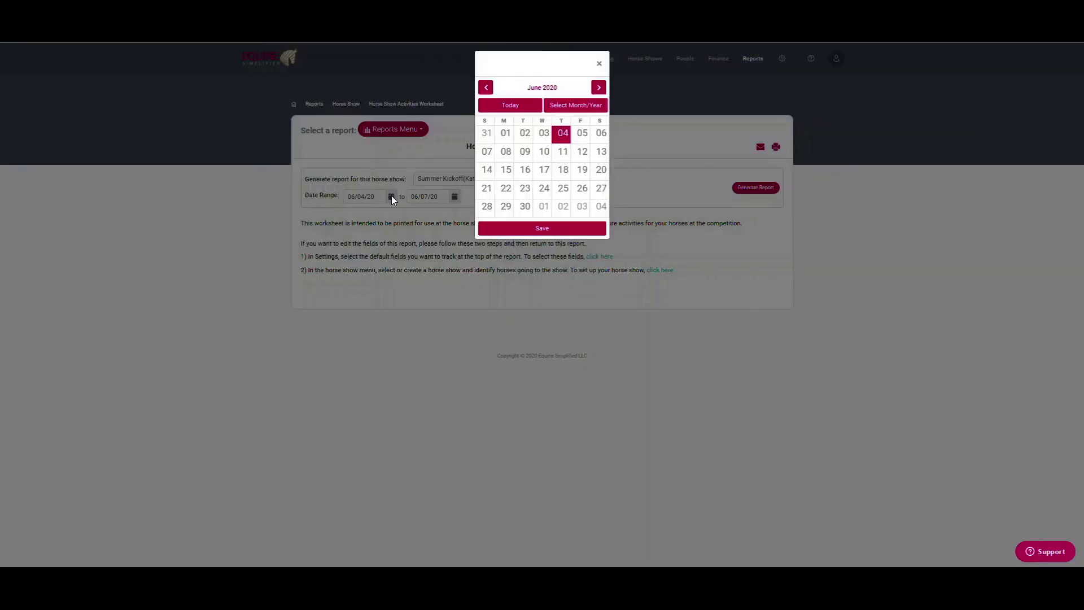
{"action": "left_click", "coordinate": [544, 137]}
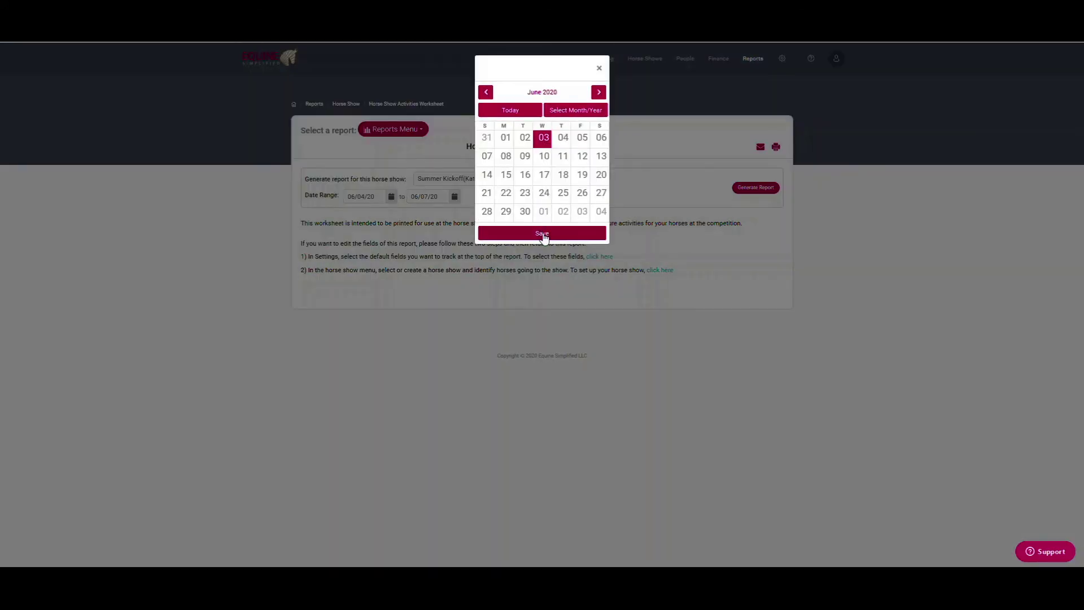
{"action": "left_click", "coordinate": [542, 231]}
{"action": "left_click", "coordinate": [757, 188]}
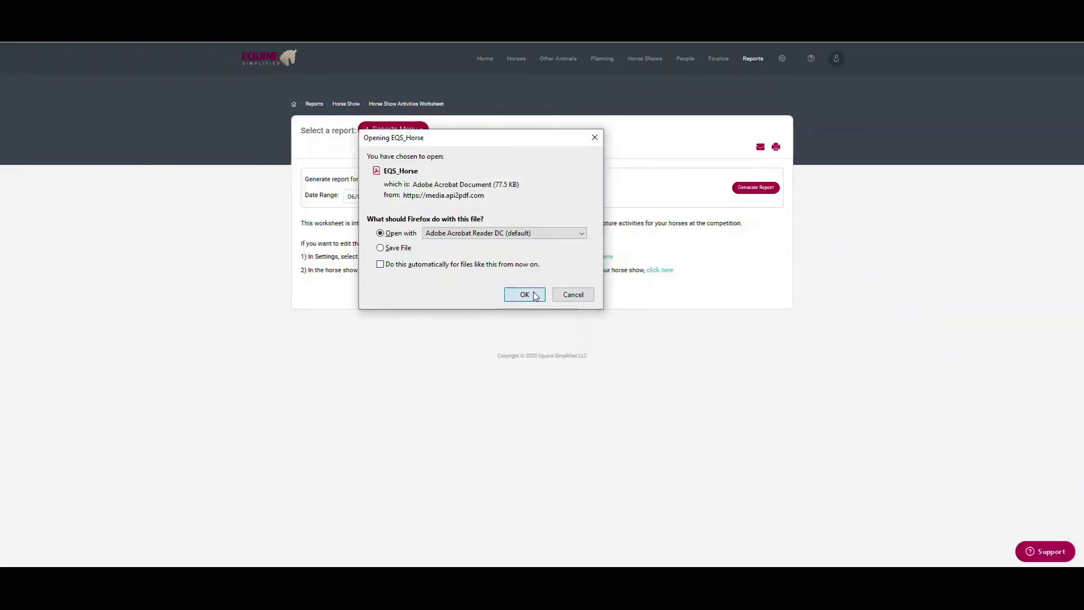
Open EQS_Horse-1.pdf in Acrobat Reader, scroll through its six-horse activity table, then close it
{"action": "left_click", "coordinate": [531, 293]}
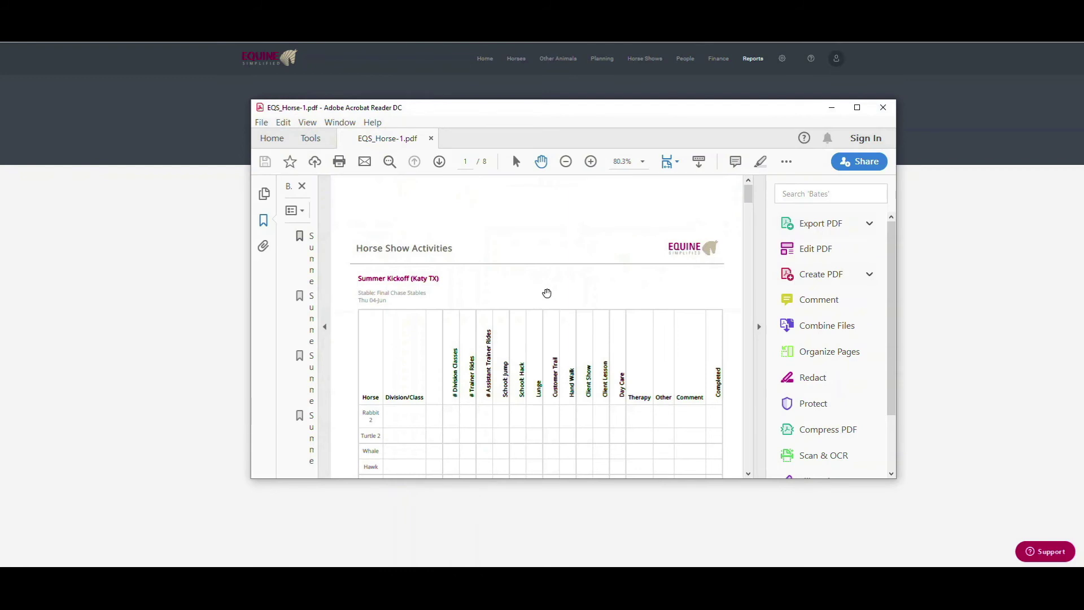
{"action": "left_click", "coordinate": [760, 328]}
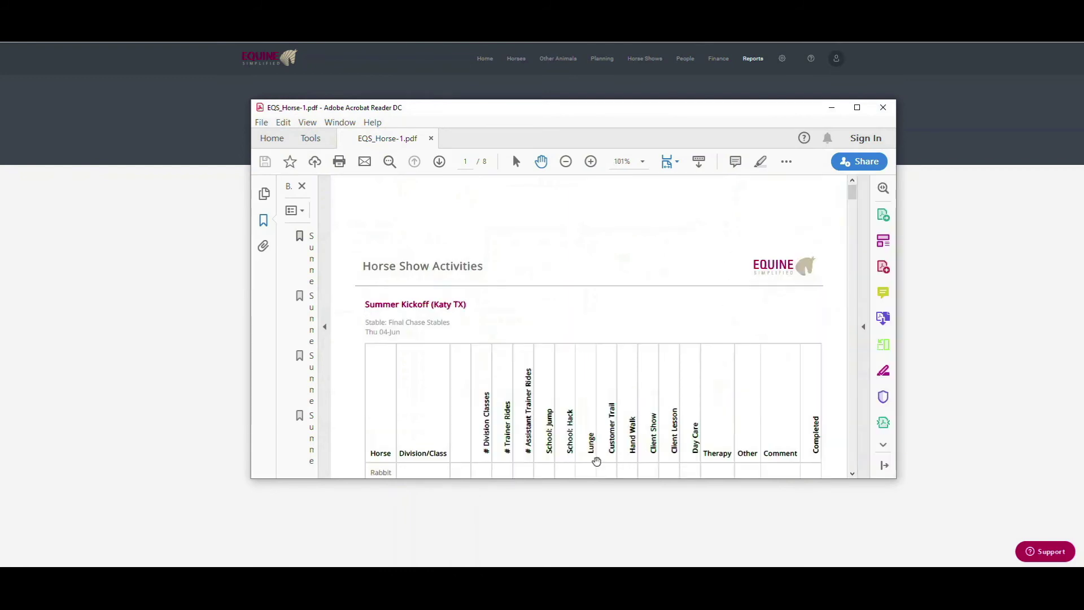
{"action": "scroll", "coordinate": [446, 314], "scroll_direction": "down", "scroll_amount": 3}
{"action": "scroll", "coordinate": [388, 367], "scroll_direction": "down", "scroll_amount": 3}
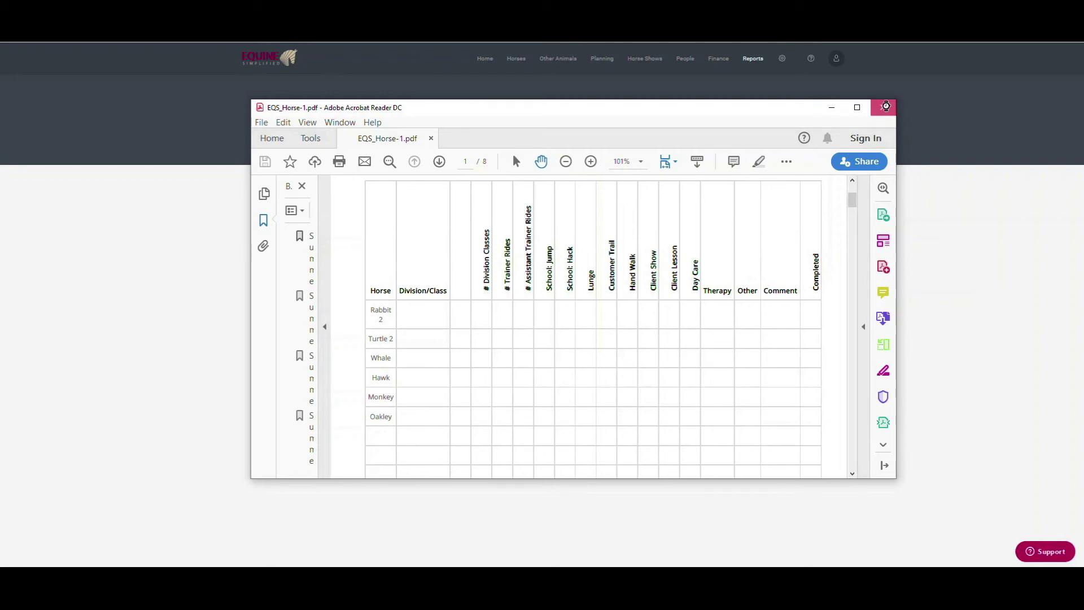
{"action": "left_click", "coordinate": [883, 109]}
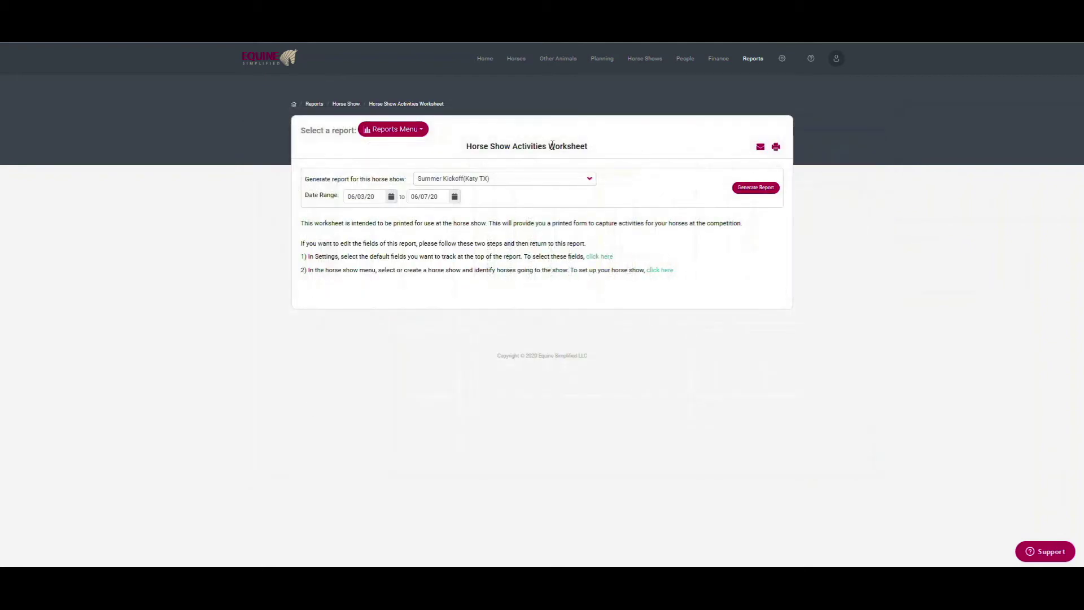
Go to the Horse Show Activities Worksheet setup in System Settings
{"action": "left_click", "coordinate": [783, 60]}
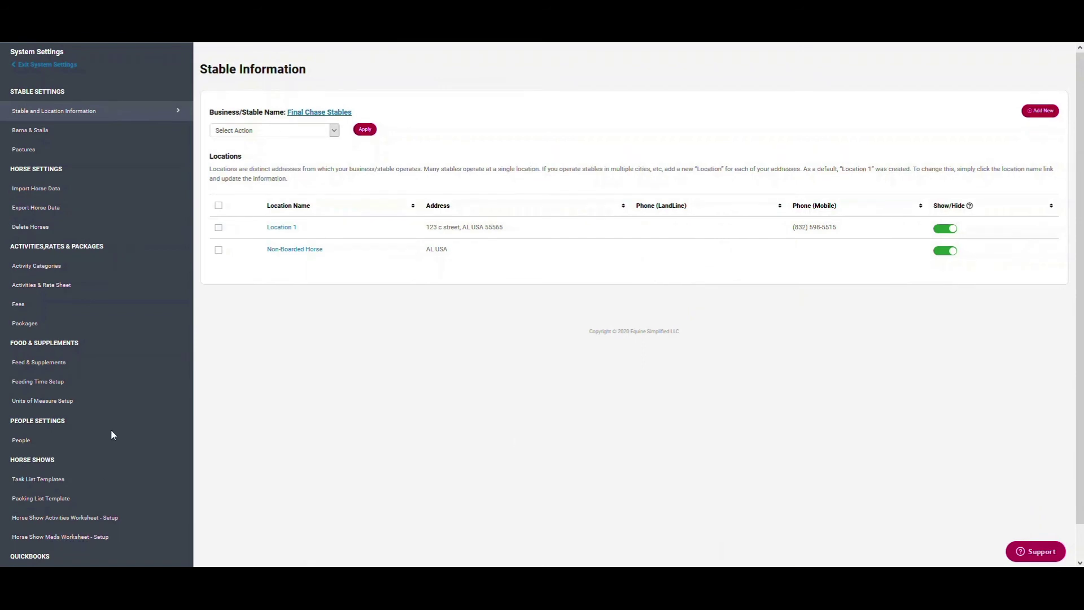
{"action": "scroll", "coordinate": [111, 429], "scroll_direction": "down", "scroll_amount": 1}
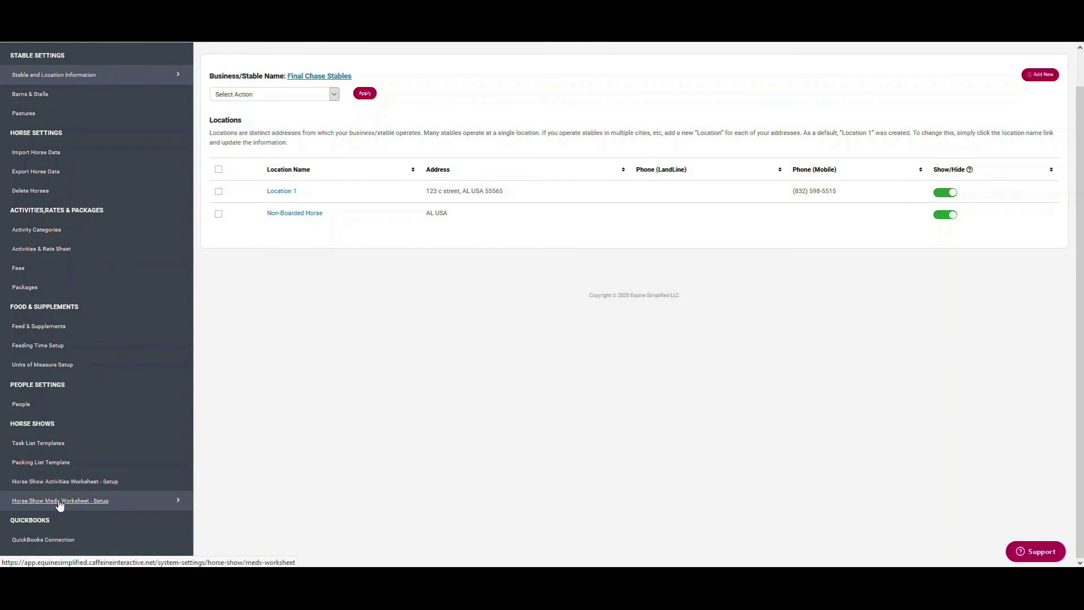
{"action": "left_click", "coordinate": [71, 486]}
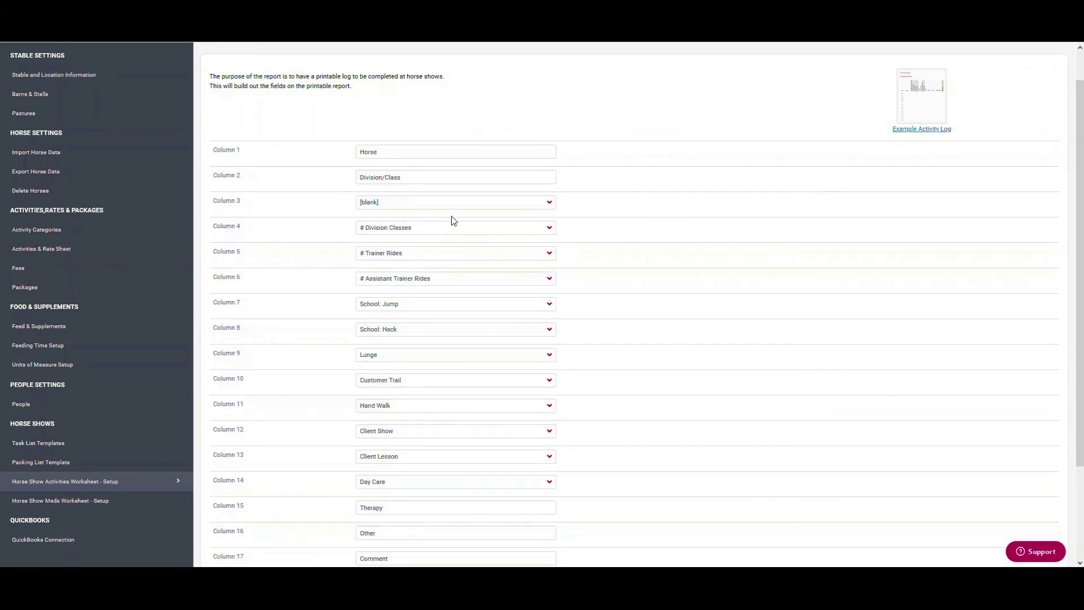
{"action": "scroll", "coordinate": [484, 506], "scroll_direction": "down", "scroll_amount": 3}
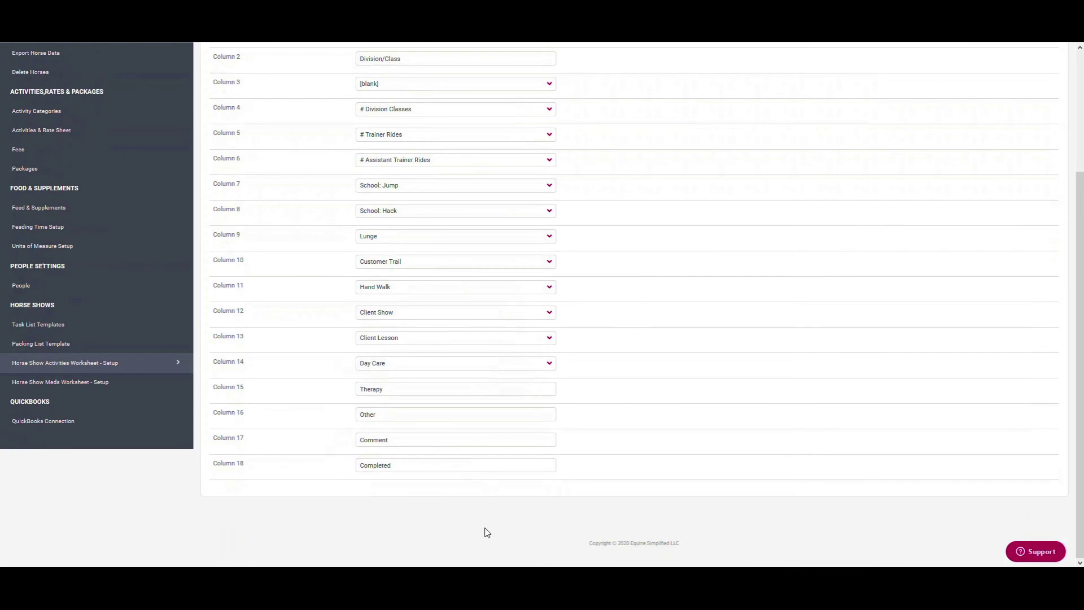
{"action": "scroll", "coordinate": [485, 438], "scroll_direction": "up", "scroll_amount": 3}
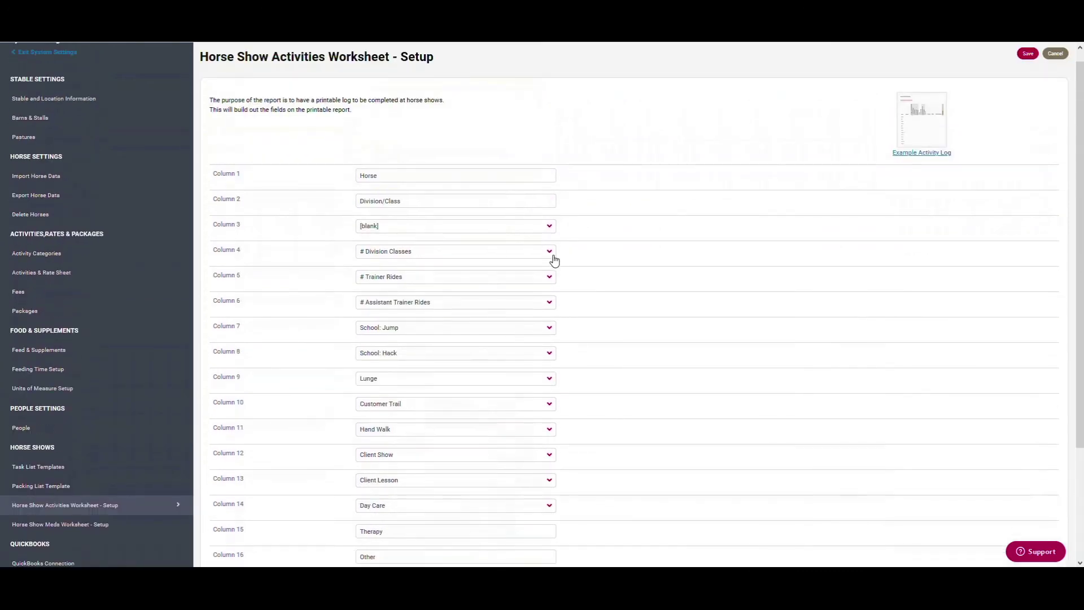
{"action": "scroll", "coordinate": [552, 257], "scroll_direction": "down", "scroll_amount": 1}
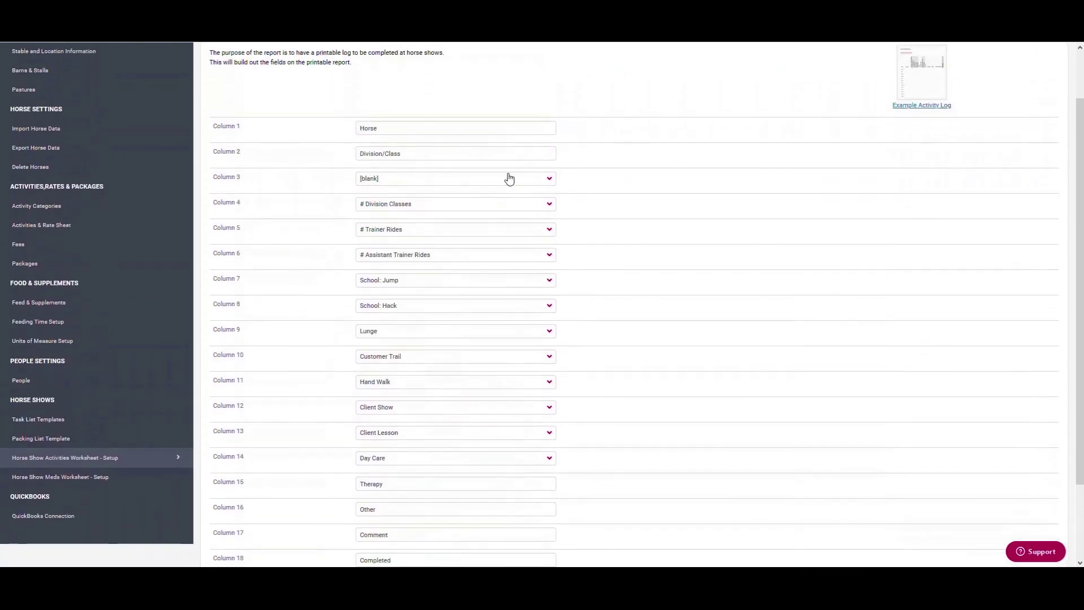
Set the worksheet's Column 4 to [blank]
{"action": "left_click", "coordinate": [551, 203]}
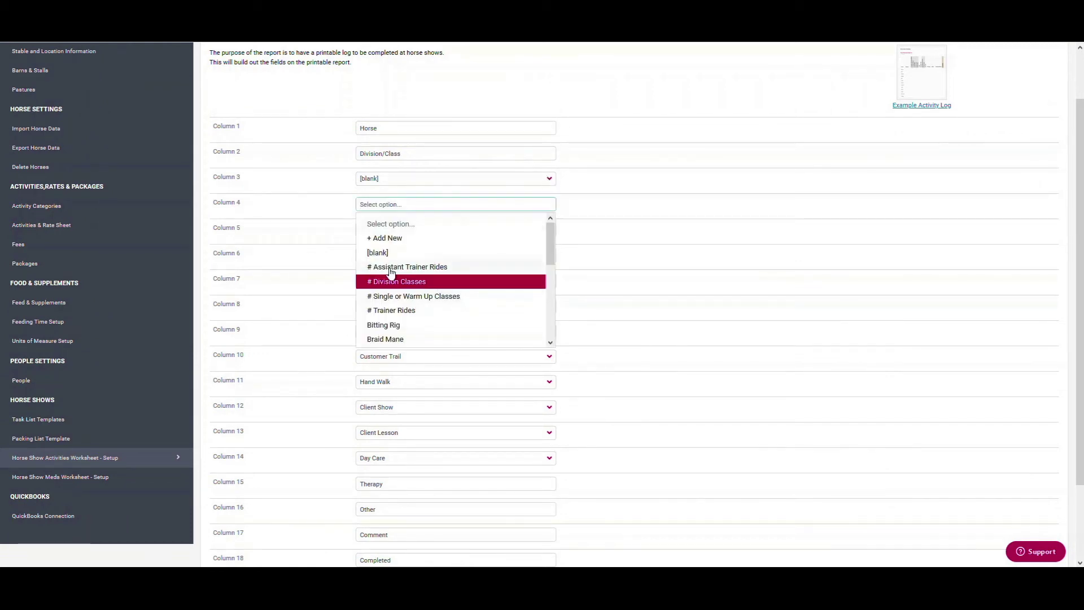
{"action": "left_click", "coordinate": [396, 253]}
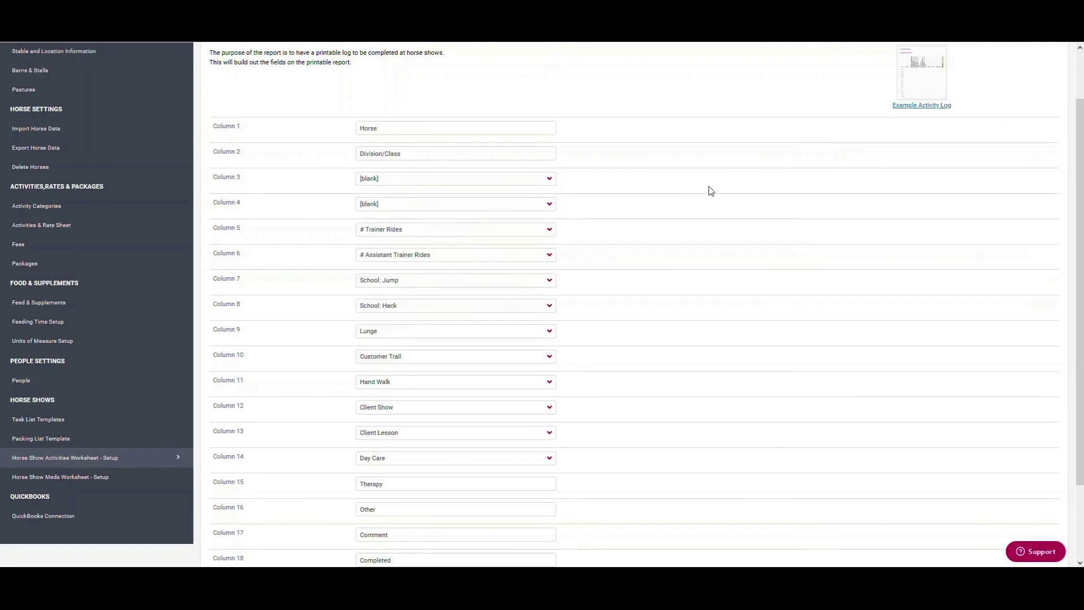
{"action": "left_click", "coordinate": [550, 204]}
{"action": "left_click_drag", "start_coordinate": [552, 259], "coordinate": [564, 227]}
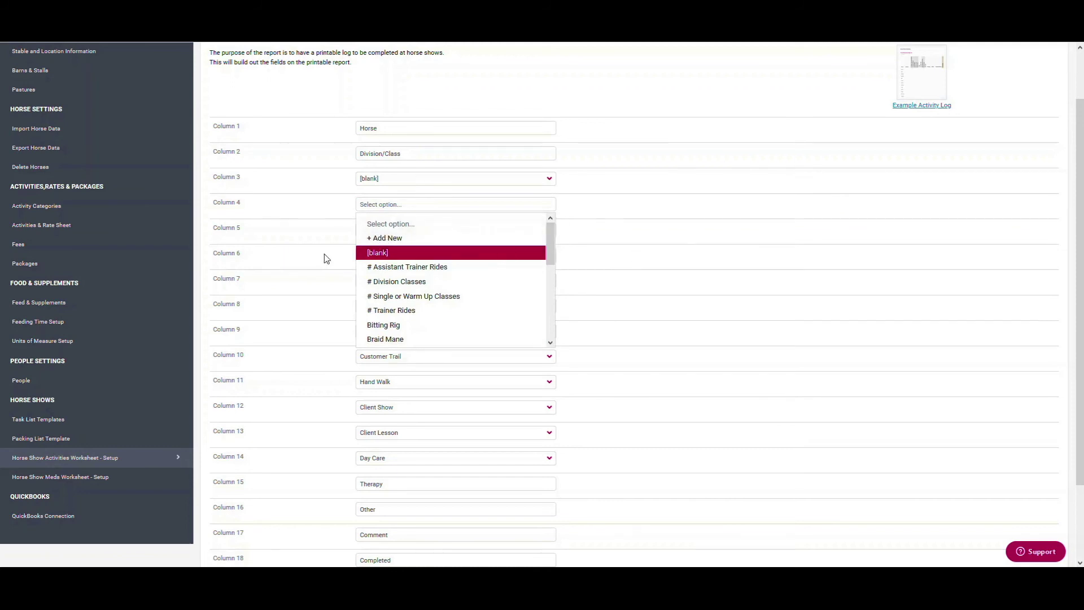
Preview the example activity log, then switch to the Horse Show Meds Worksheet setup
{"action": "left_click", "coordinate": [932, 106]}
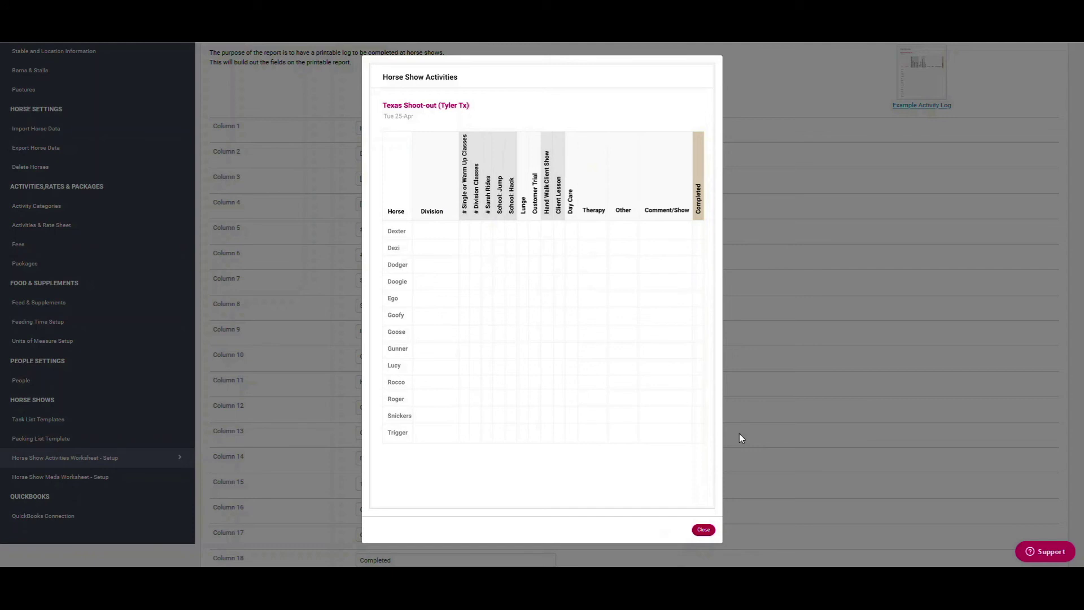
{"action": "left_click", "coordinate": [704, 530]}
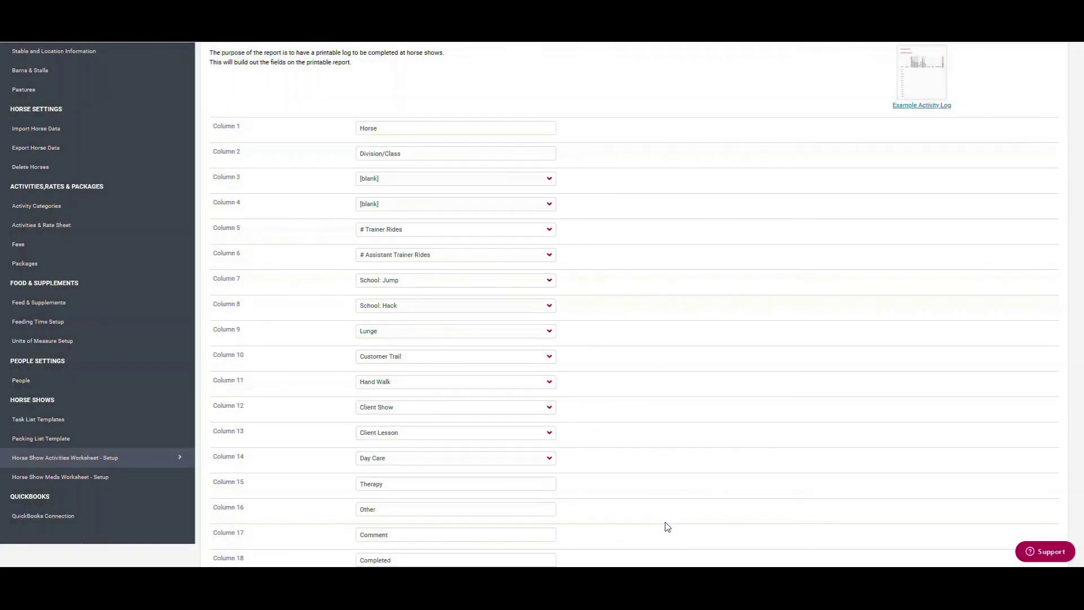
{"action": "left_click", "coordinate": [53, 477]}
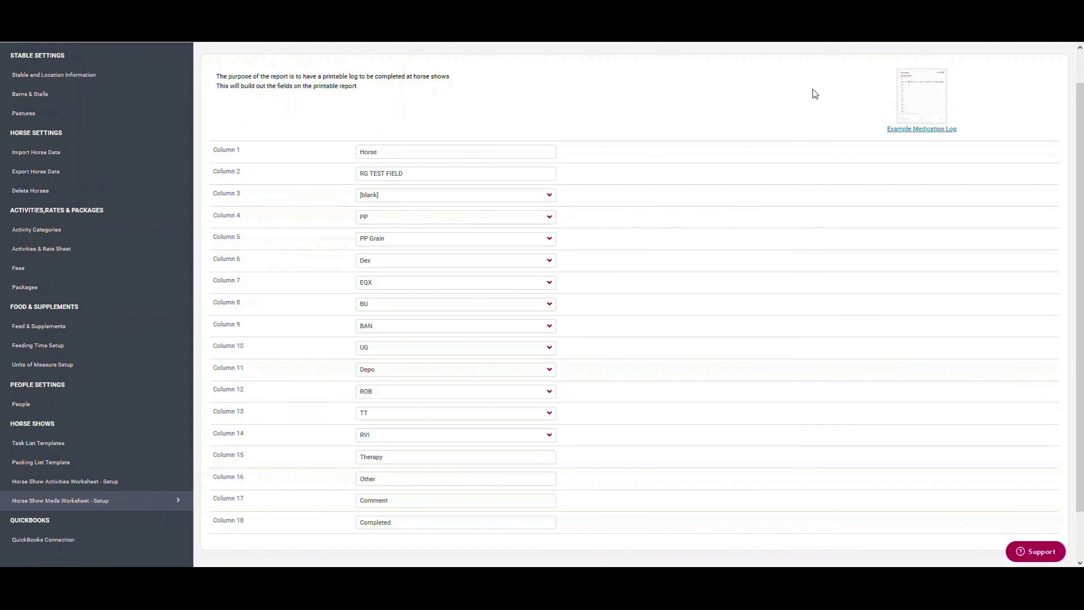
{"action": "left_click", "coordinate": [911, 130]}
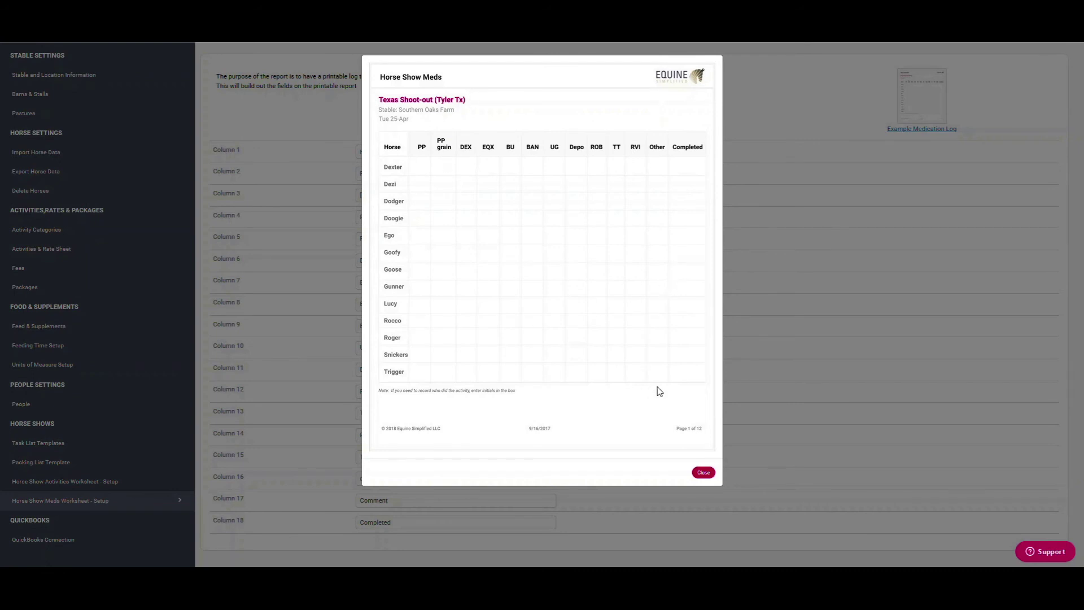
{"action": "left_click", "coordinate": [704, 473]}
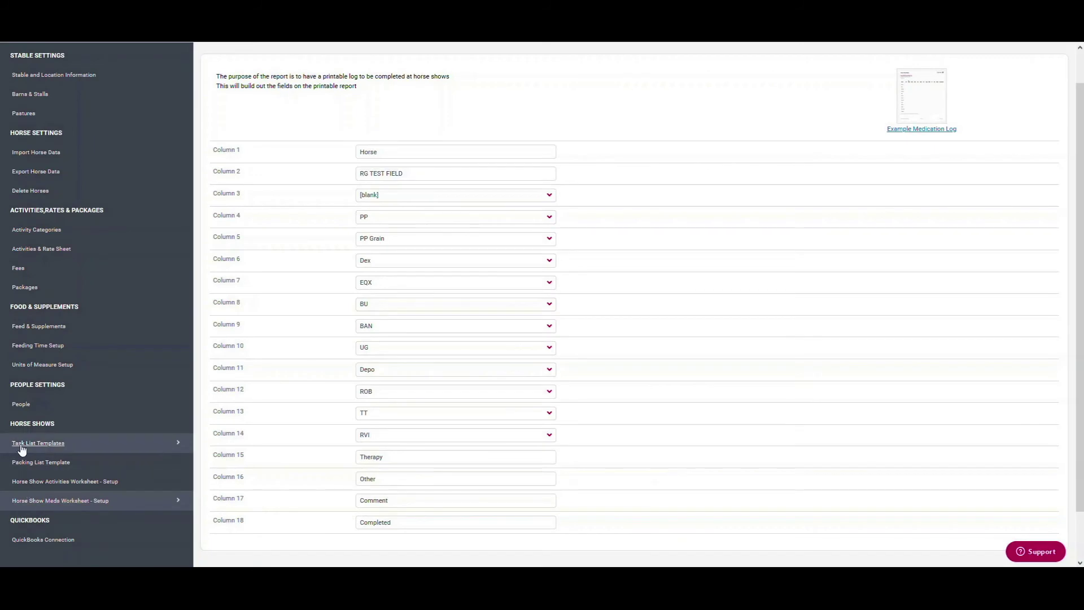
Review the Task List Templates and Packing List Template, then exit to the All Horses home page
{"action": "left_click", "coordinate": [22, 446]}
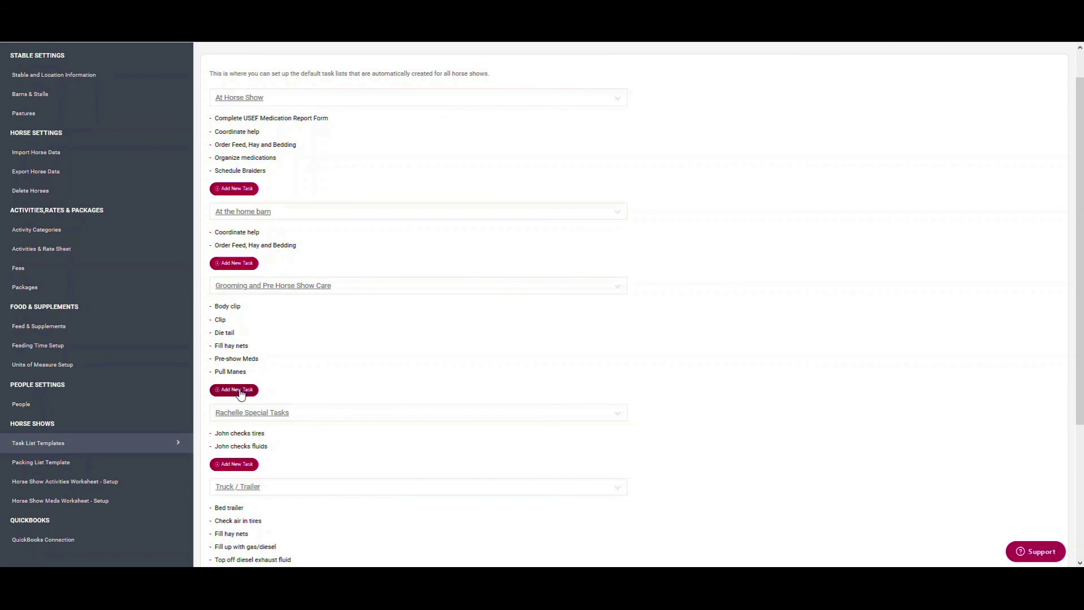
{"action": "left_click", "coordinate": [32, 464]}
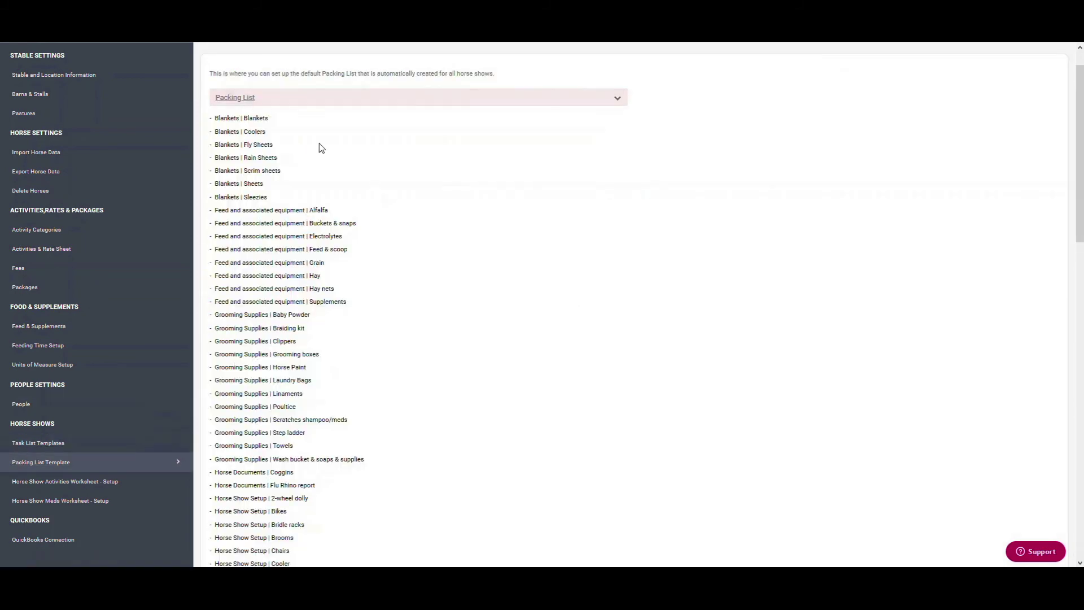
{"action": "scroll", "coordinate": [452, 516], "scroll_direction": "down", "scroll_amount": 4}
{"action": "scroll", "coordinate": [469, 522], "scroll_direction": "down", "scroll_amount": 12}
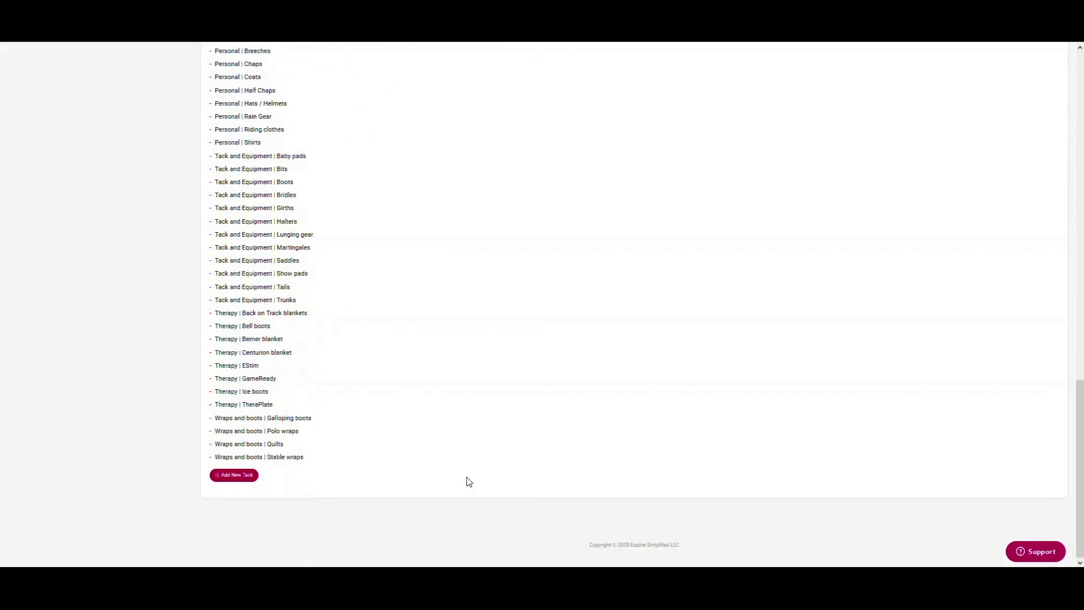
{"action": "scroll", "coordinate": [468, 477], "scroll_direction": "up", "scroll_amount": 15}
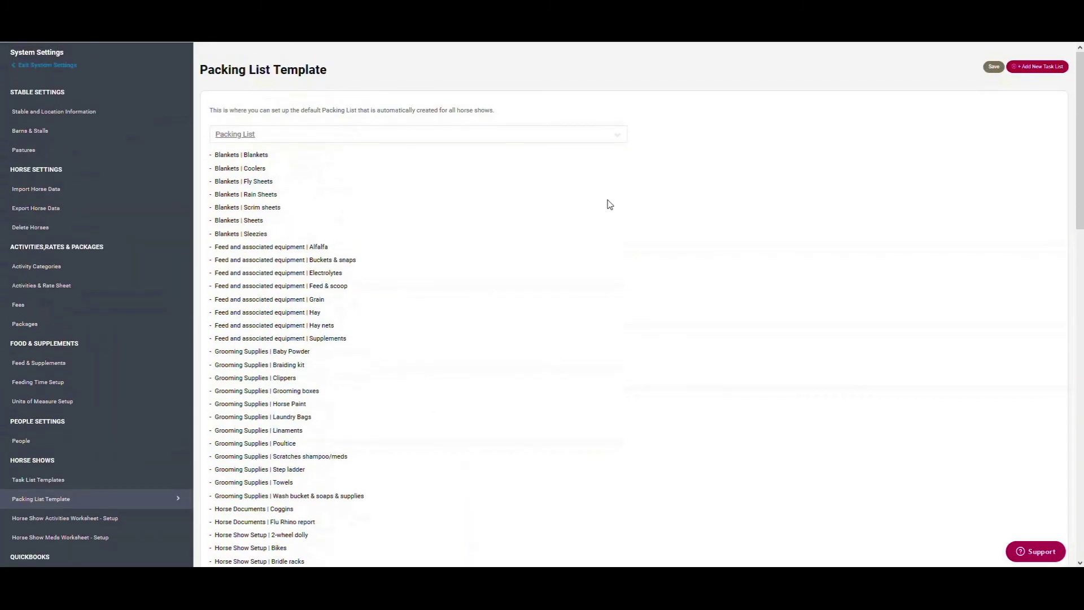
{"action": "left_click", "coordinate": [39, 66]}
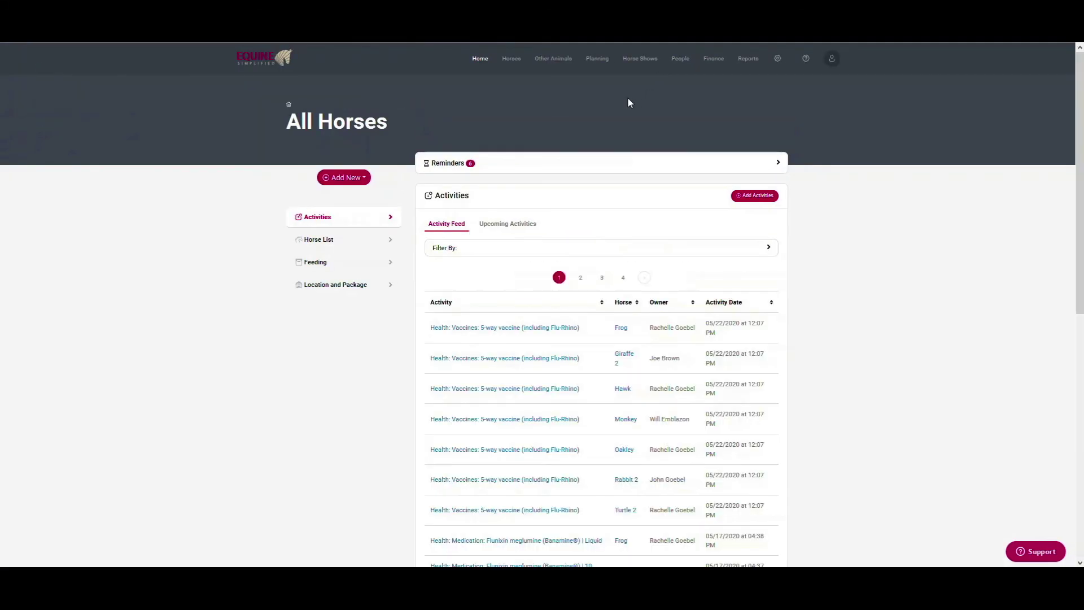